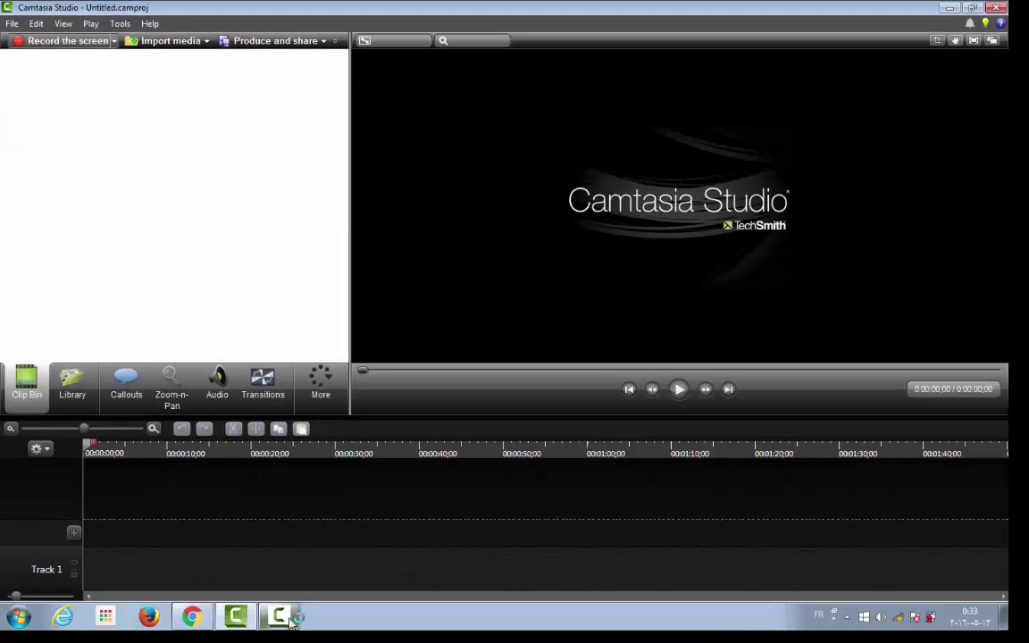
# Bring up the recorder window and lower its audio input level a couple of times, returning it to maximum.
pyautogui.click(282, 622)
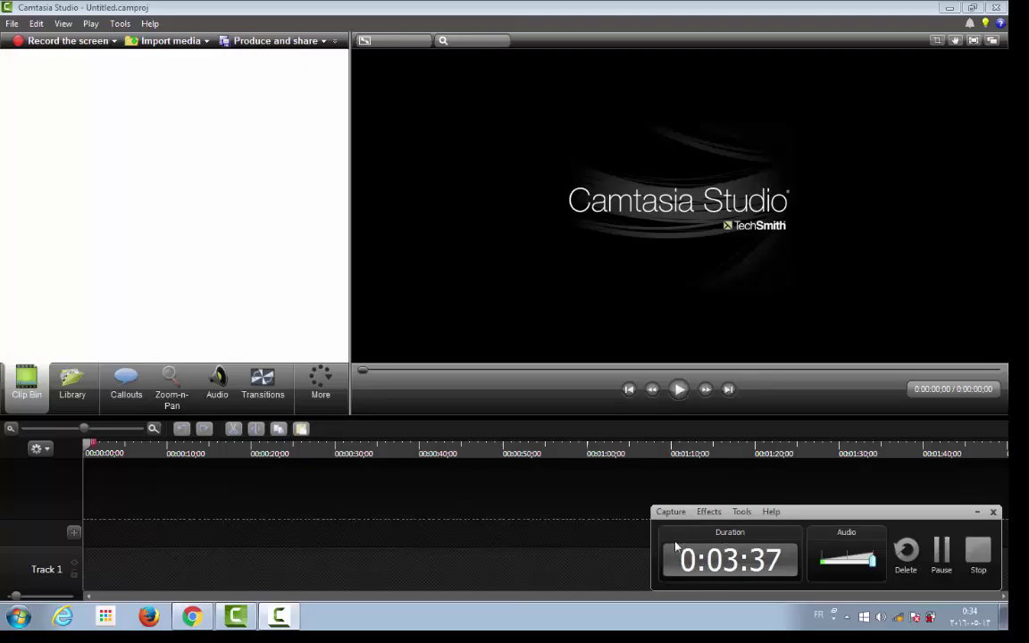
pyautogui.moveTo(867, 565); pyautogui.dragTo(856, 565)
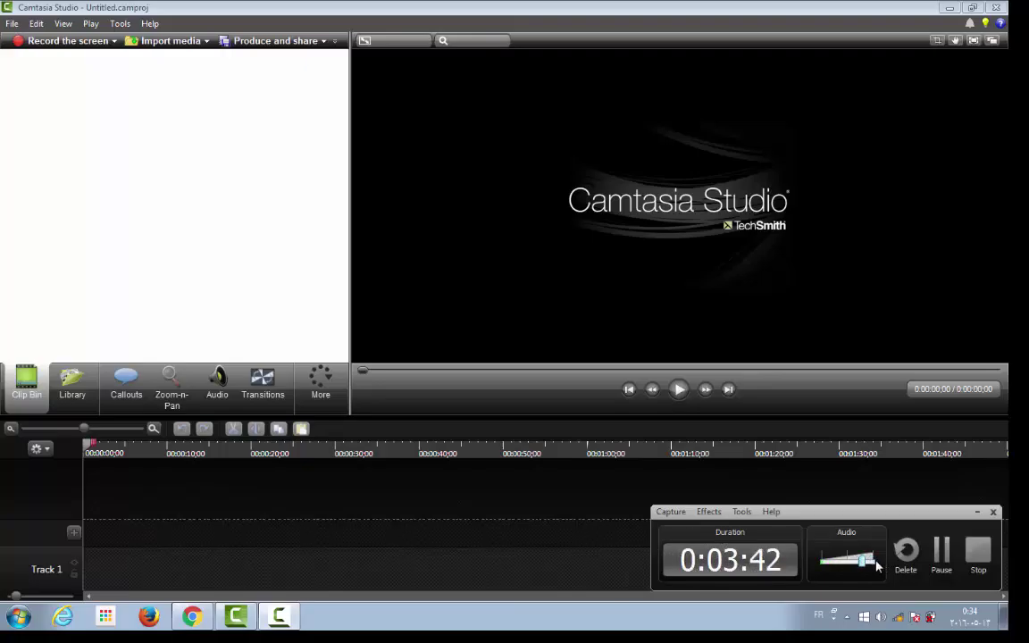
pyautogui.click(874, 567)
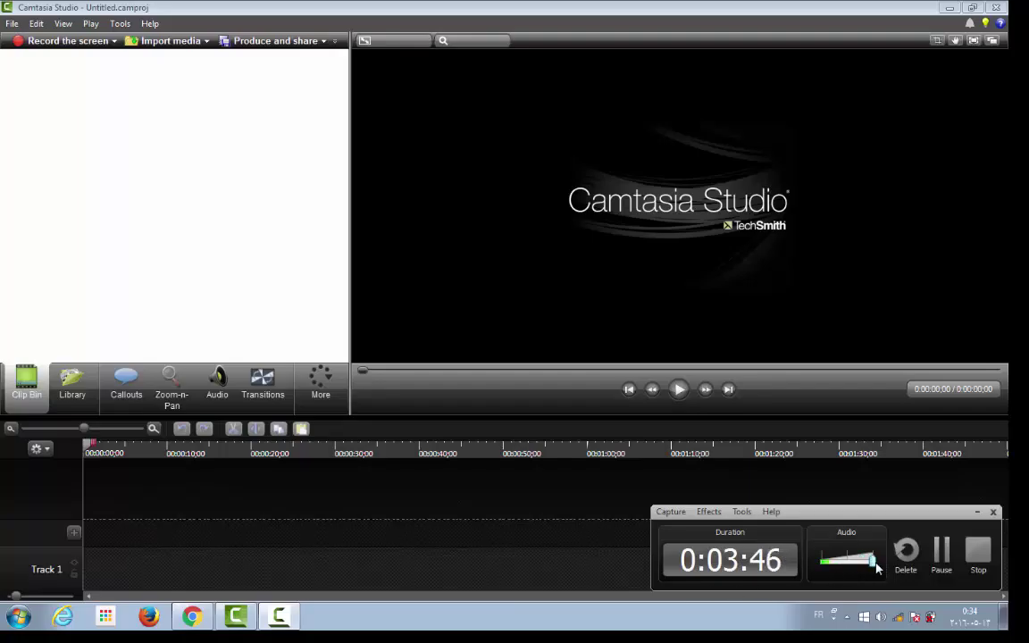
pyautogui.moveTo(877, 566); pyautogui.dragTo(844, 565)
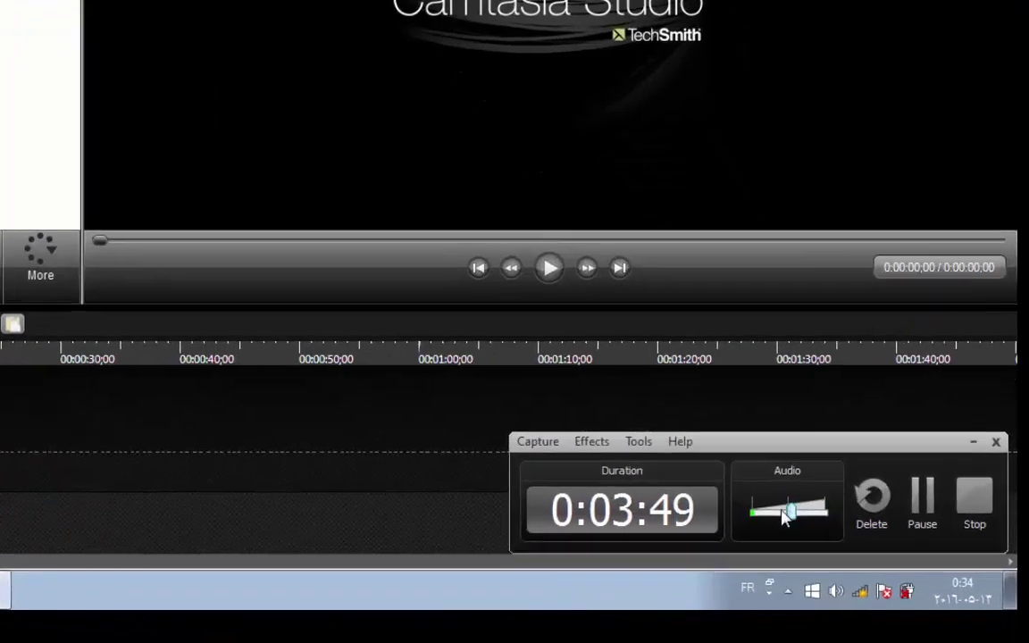
pyautogui.moveTo(784, 518); pyautogui.dragTo(842, 523)
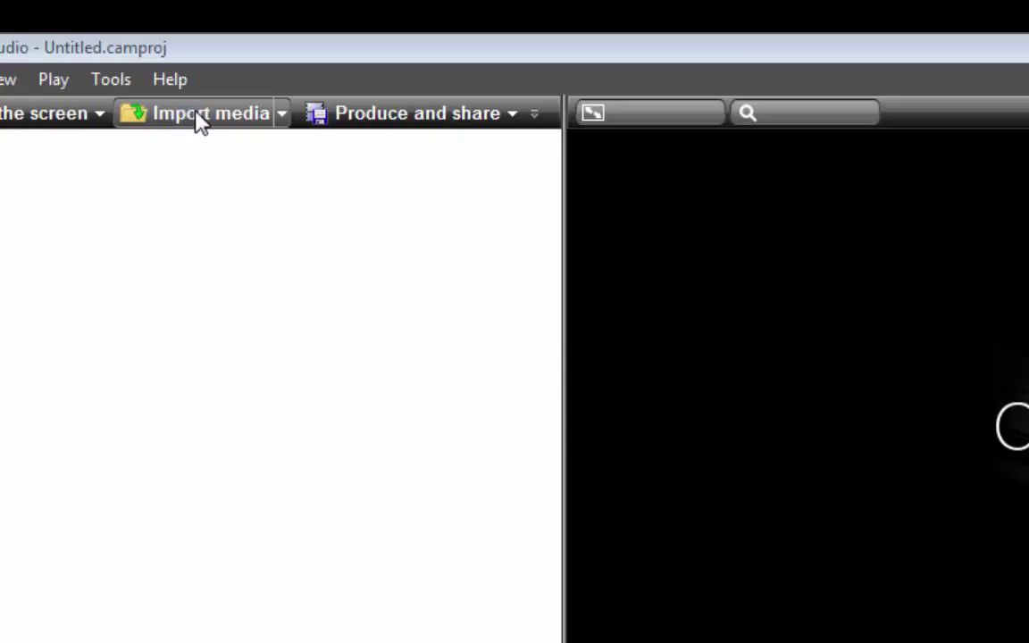
# Import the recording capture-1.trec from the desktop (Bureau) folder into the project's media.
pyautogui.click(192, 113)
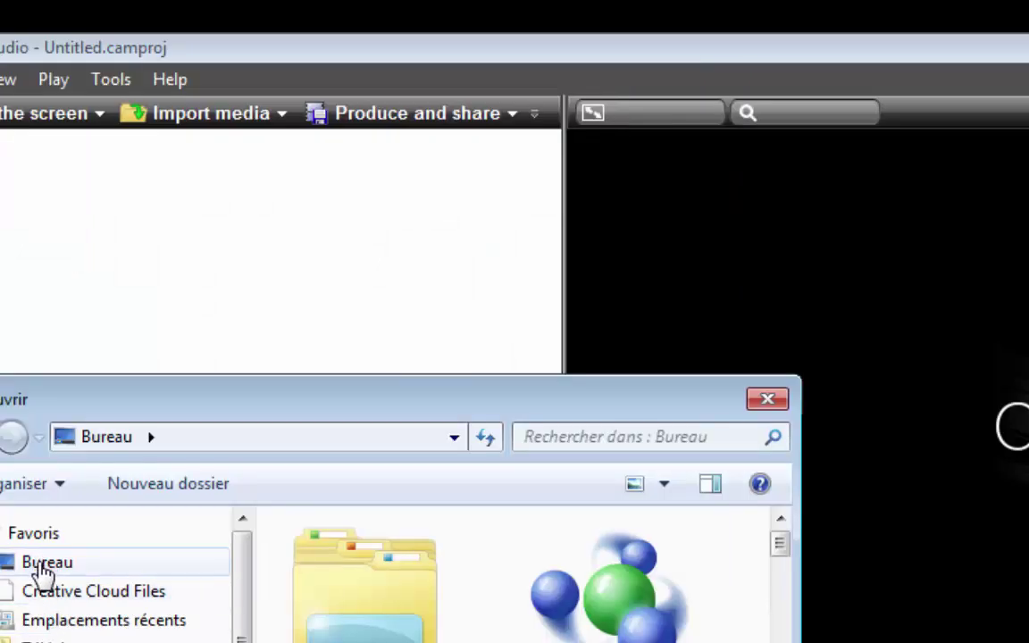
pyautogui.click(45, 569)
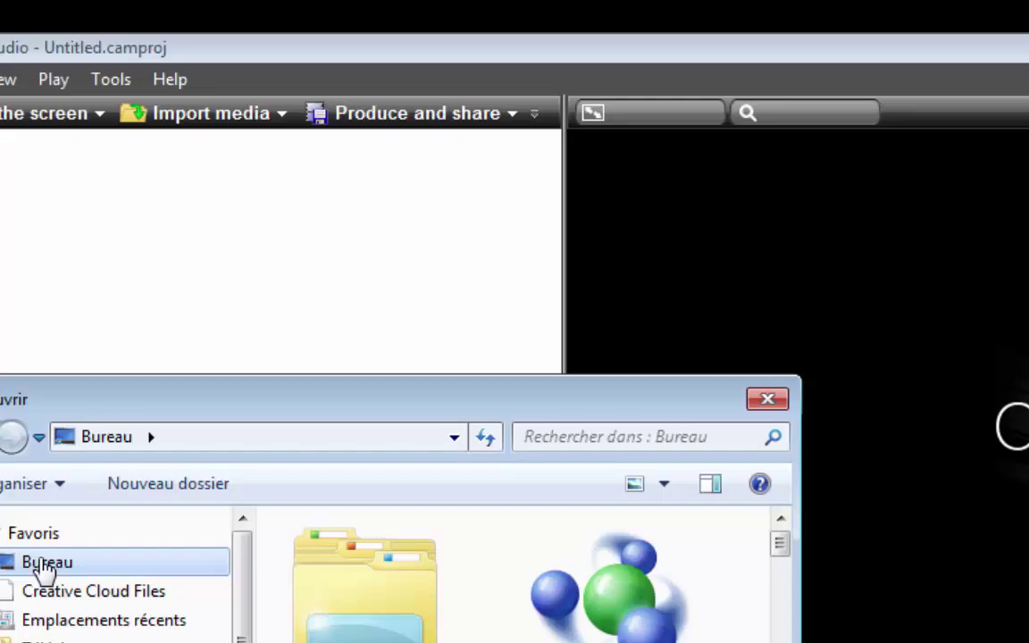
pyautogui.moveTo(779, 551); pyautogui.dragTo(655, 479)
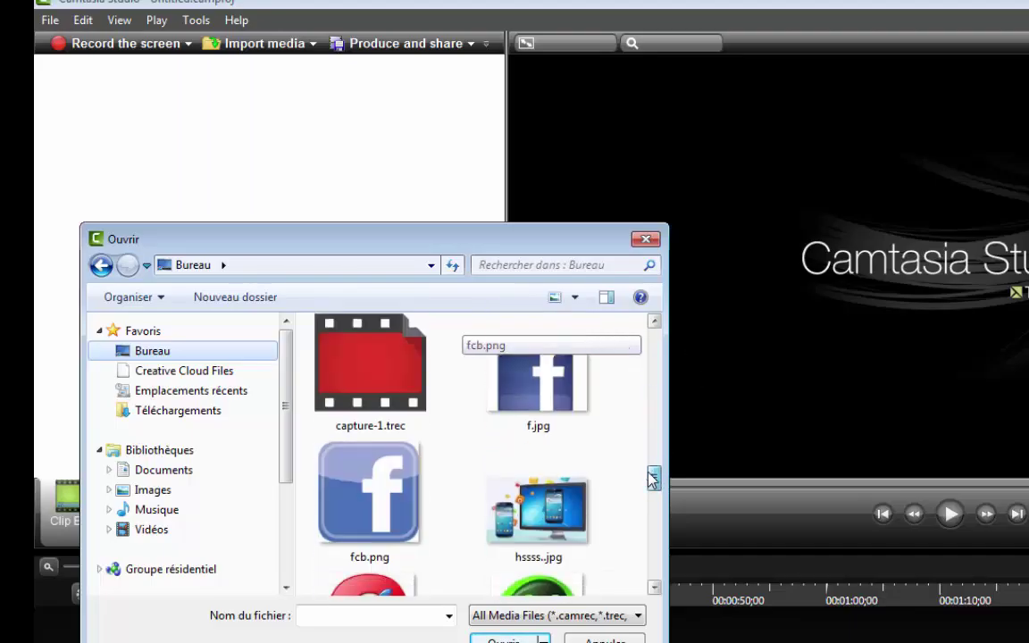
pyautogui.click(390, 393)
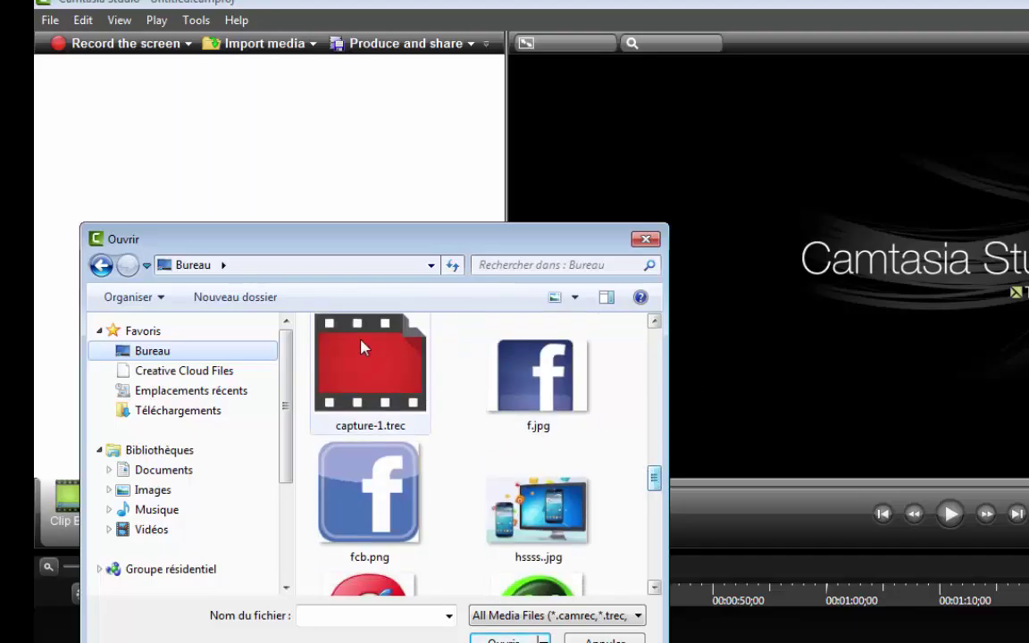
pyautogui.press('Return')
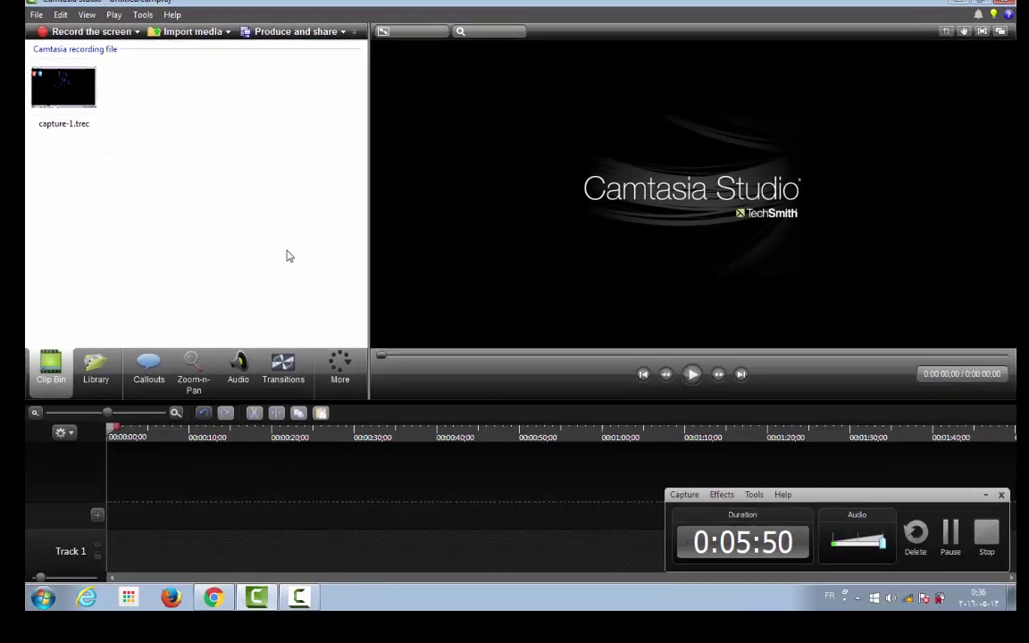
# Preview the imported capture-1.trec clip by playing its first seconds and pausing it.
pyautogui.click(63, 85)
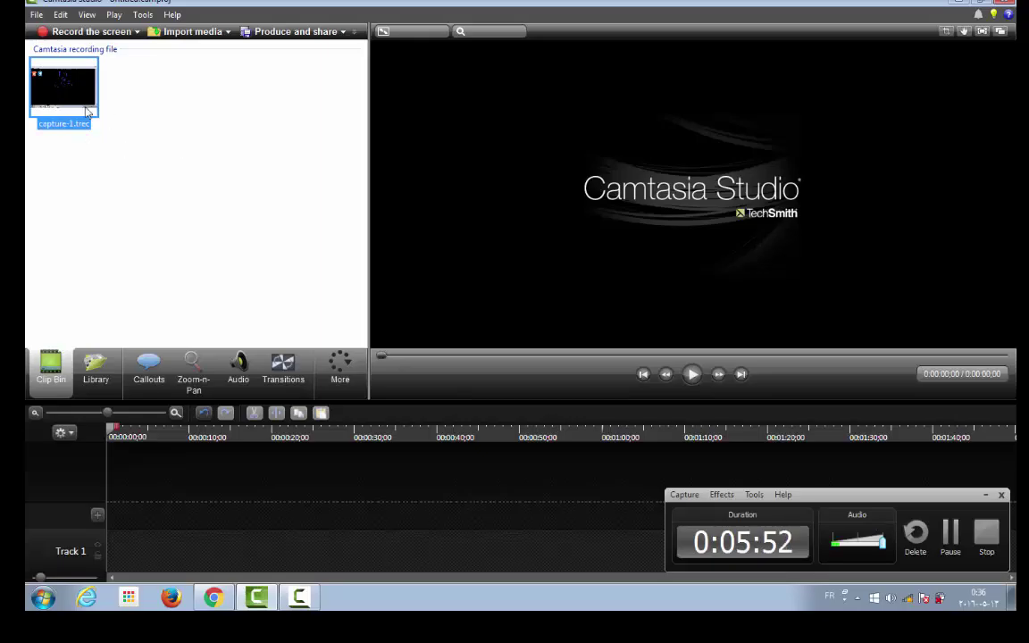
pyautogui.doubleClick(74, 104)
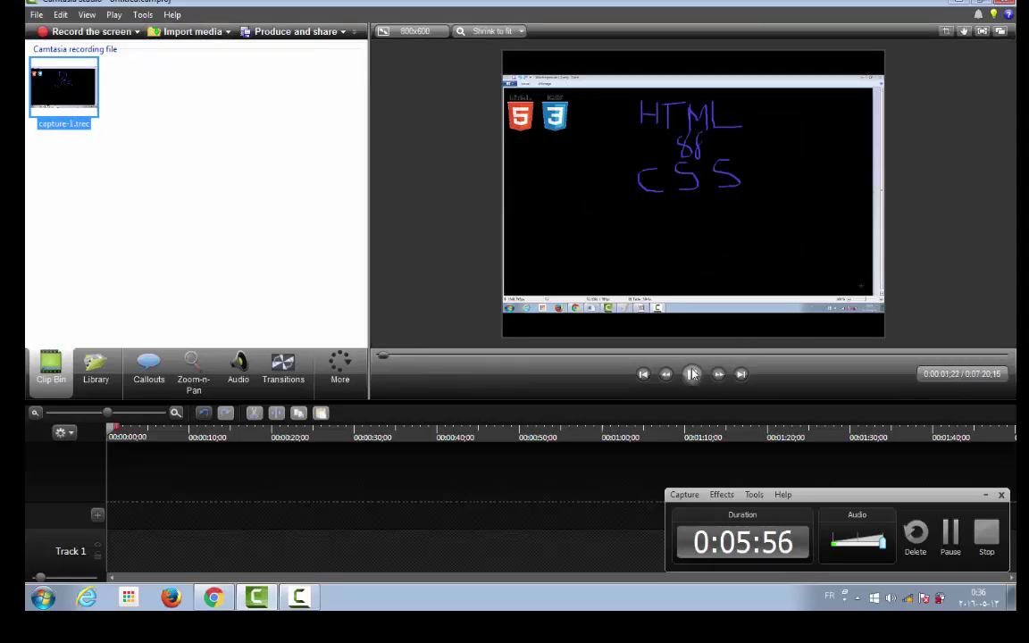
pyautogui.click(157, 152)
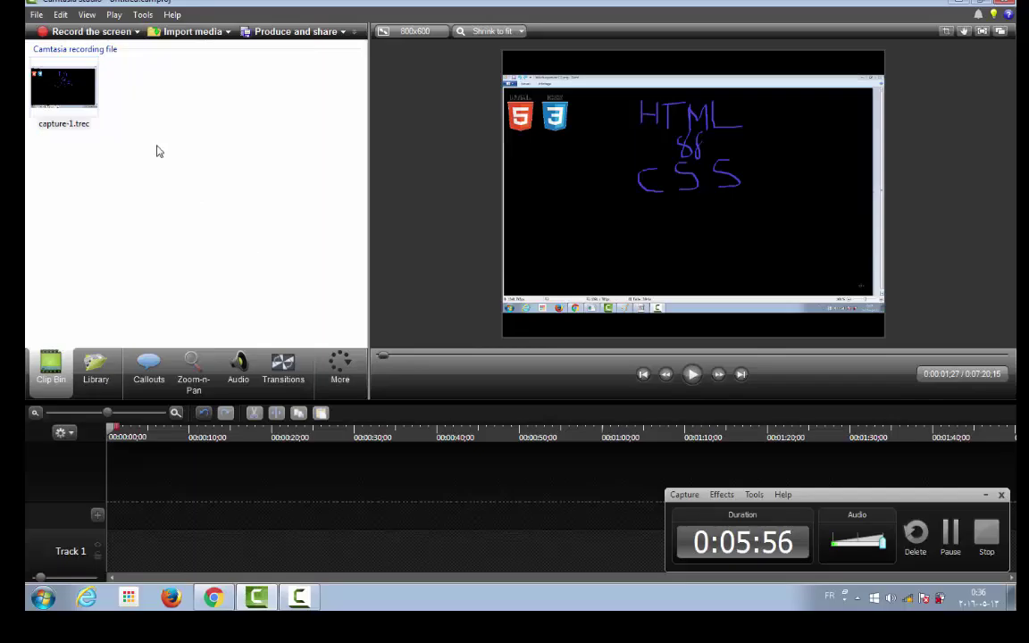
pyautogui.click(47, 93)
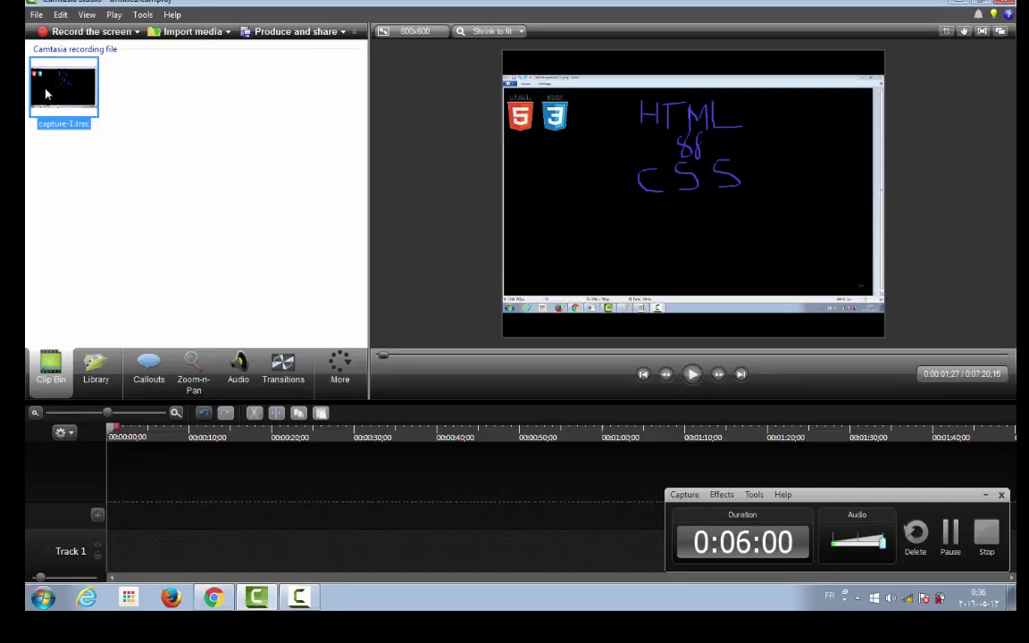
pyautogui.click(693, 374)
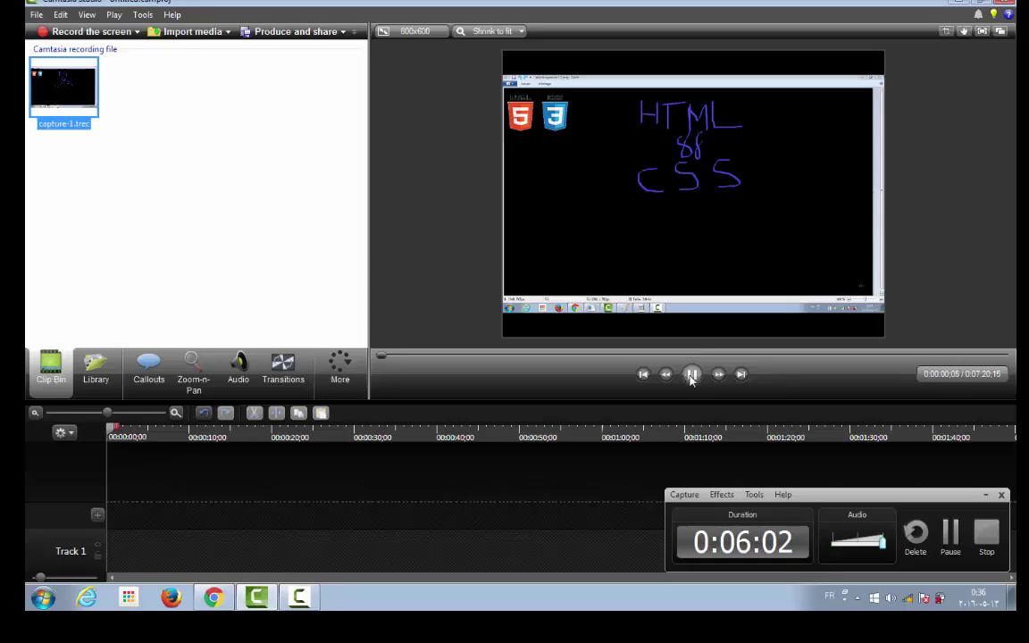
pyautogui.click(695, 375)
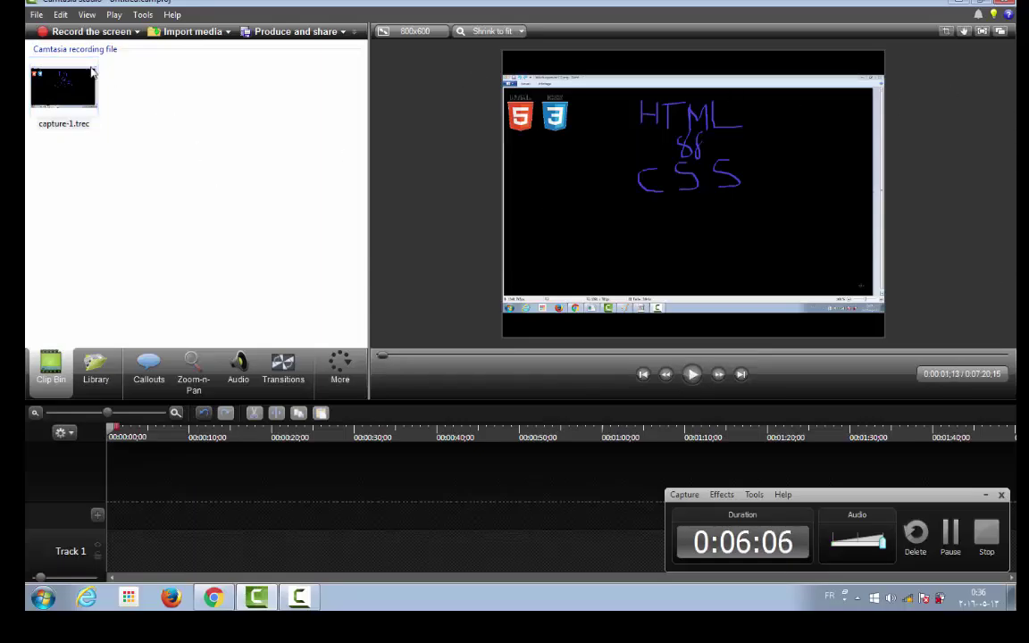
# Place capture-1.trec at the start of the timeline, using 1152x720 editing dimensions.
pyautogui.moveTo(48, 87); pyautogui.dragTo(63, 126)
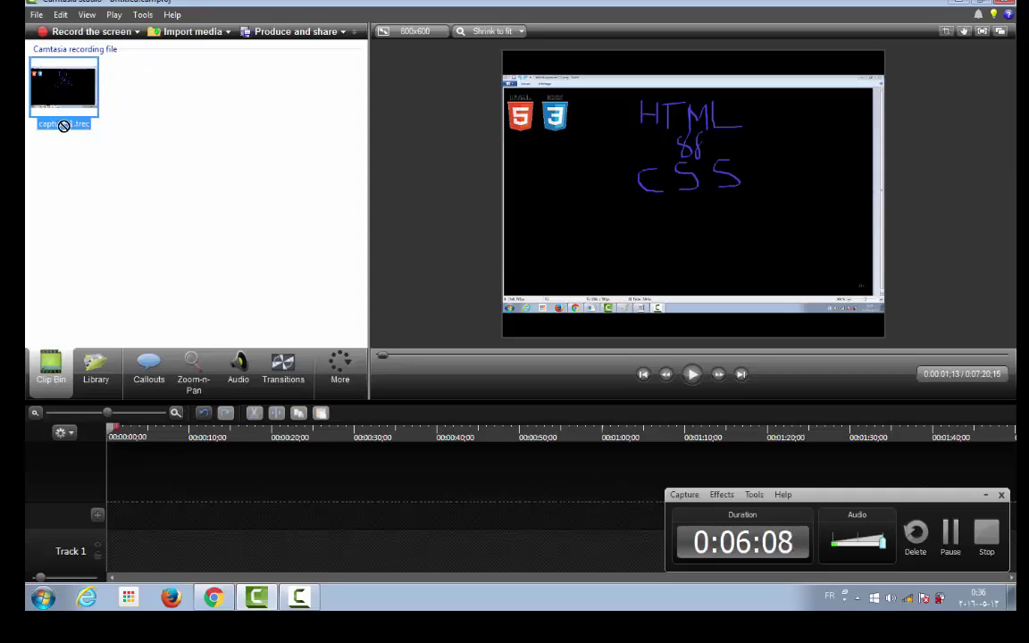
pyautogui.moveTo(86, 172); pyautogui.dragTo(97, 197)
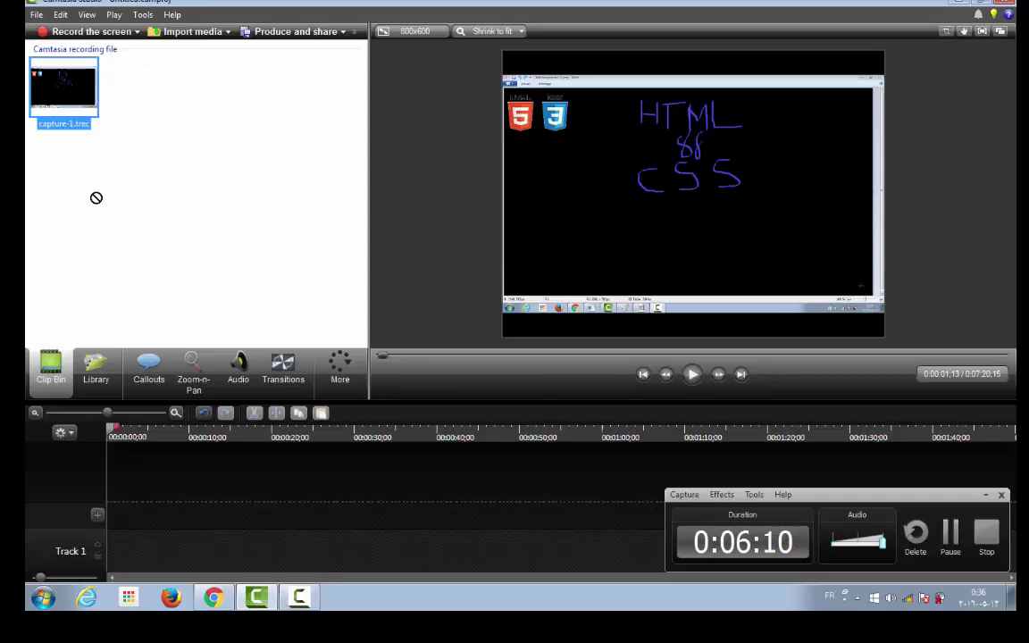
pyautogui.moveTo(101, 245); pyautogui.dragTo(179, 505)
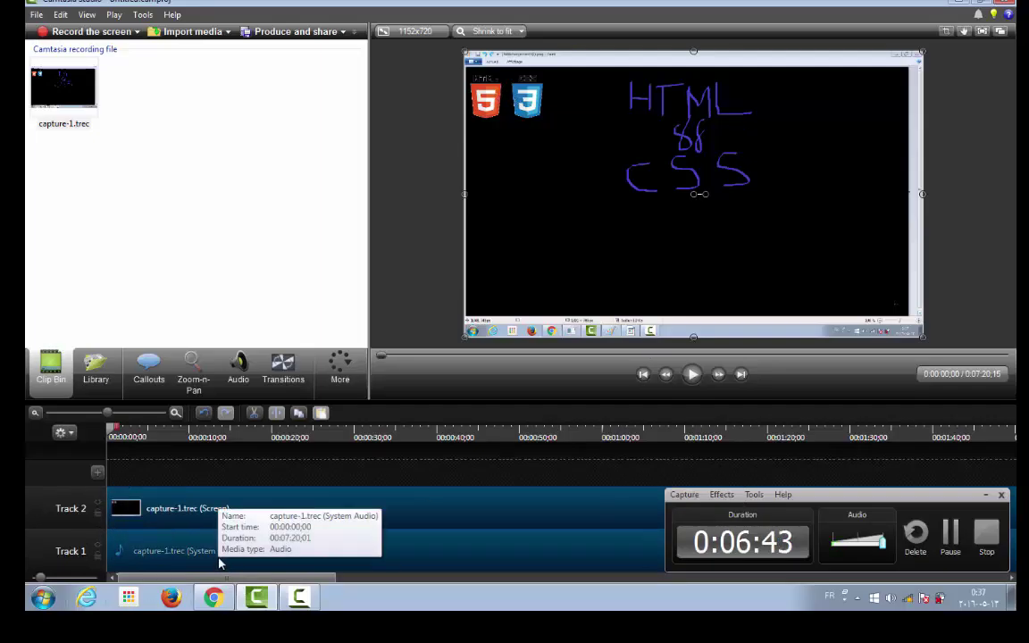
# Try the lock toggles of Track 1 and Track 2 on the timeline.
pyautogui.click(99, 556)
pyautogui.click(98, 556)
pyautogui.click(98, 556)
pyautogui.click(99, 556)
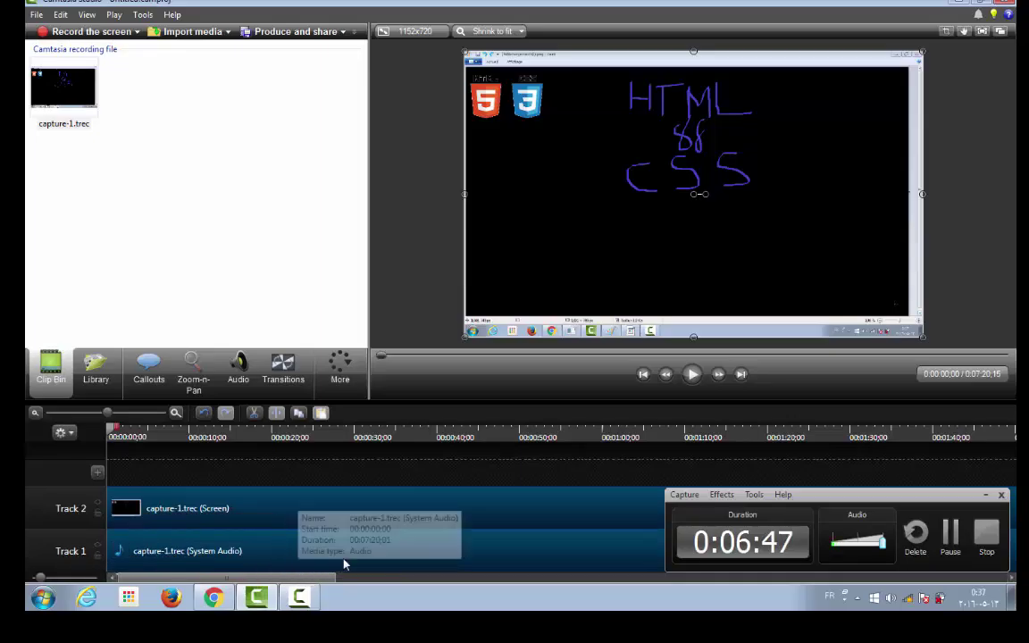
pyautogui.click(98, 514)
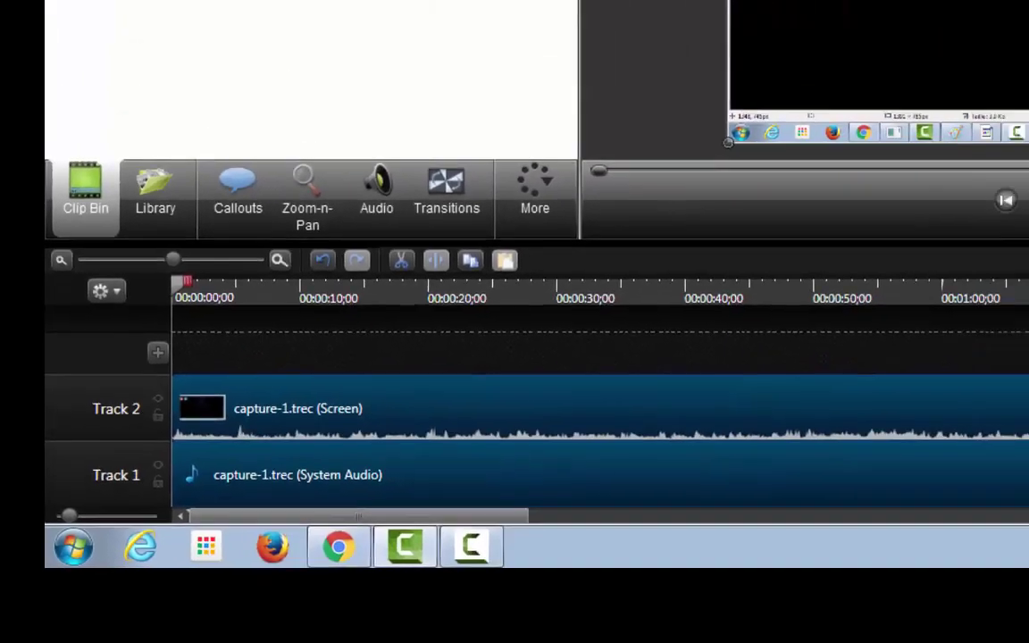
# Play the timeline to about 0:00:07;22 and add Zoom-n-Pan animation to the screen clip, ending at 78% scale.
pyautogui.click(678, 365)
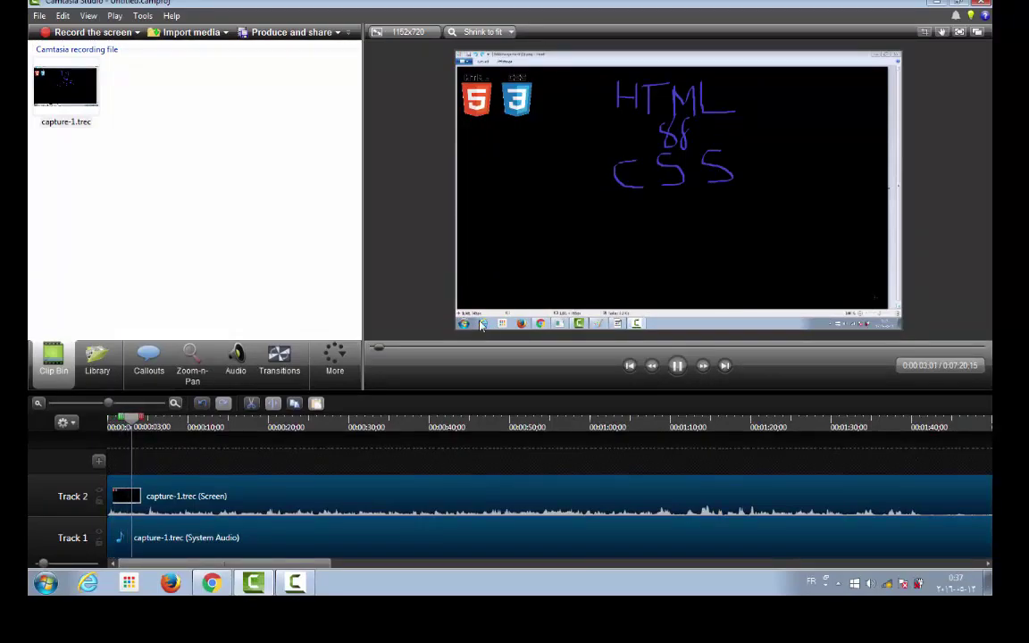
pyautogui.click(677, 365)
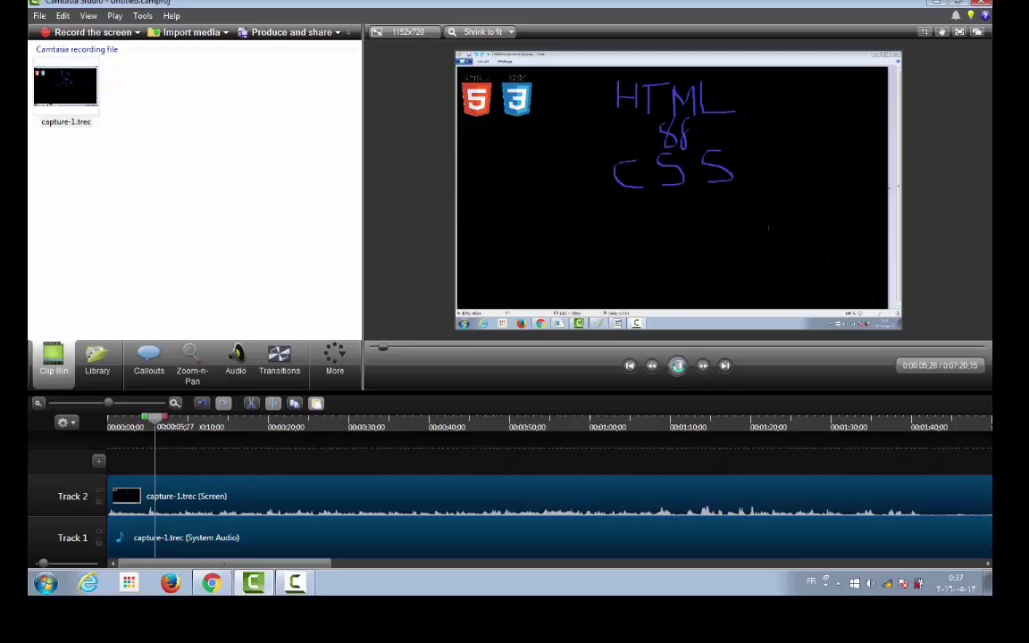
pyautogui.click(677, 366)
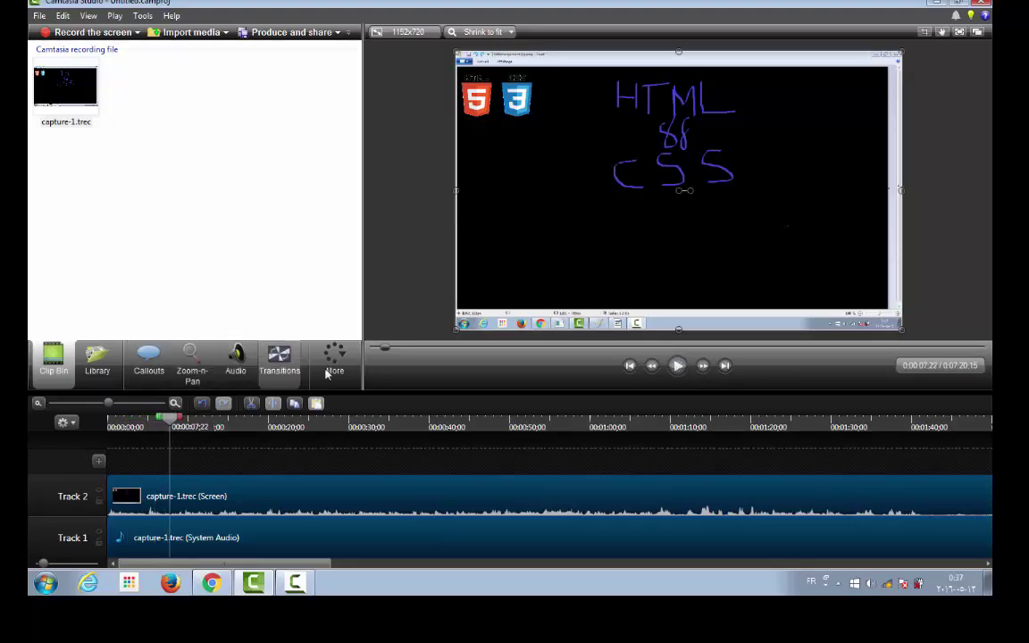
pyautogui.click(189, 360)
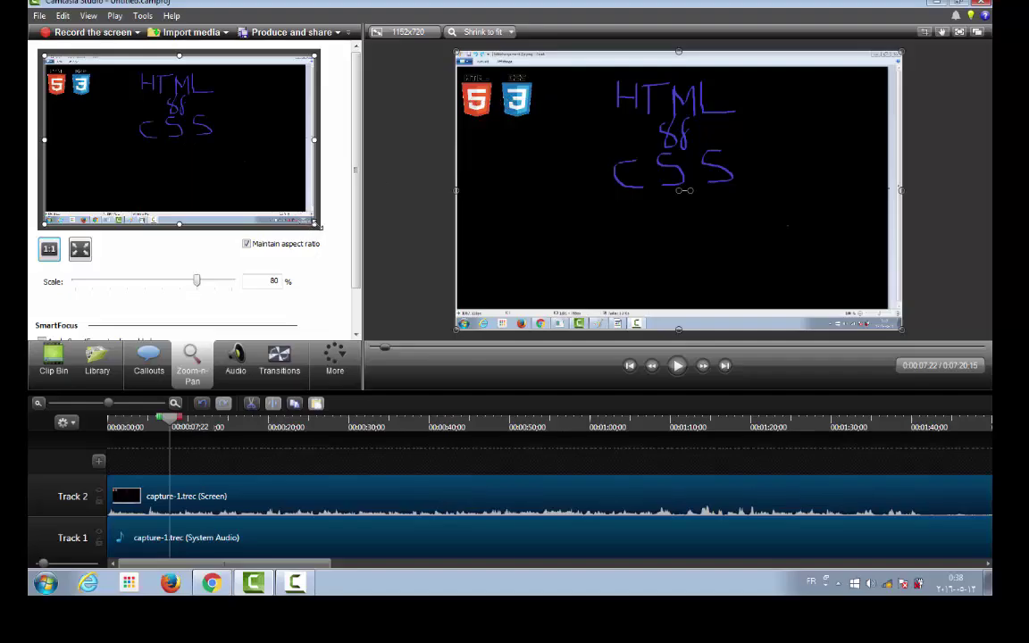
pyautogui.moveTo(315, 224); pyautogui.dragTo(81, 102)
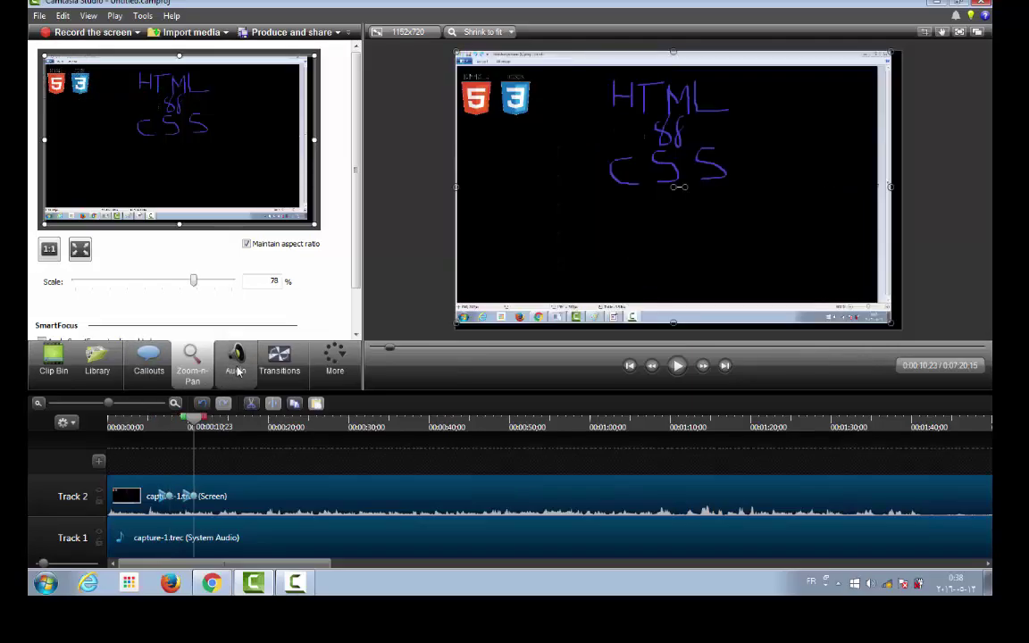
# Silence the audio of the capture-1.trec clips on both tracks.
pyautogui.click(236, 366)
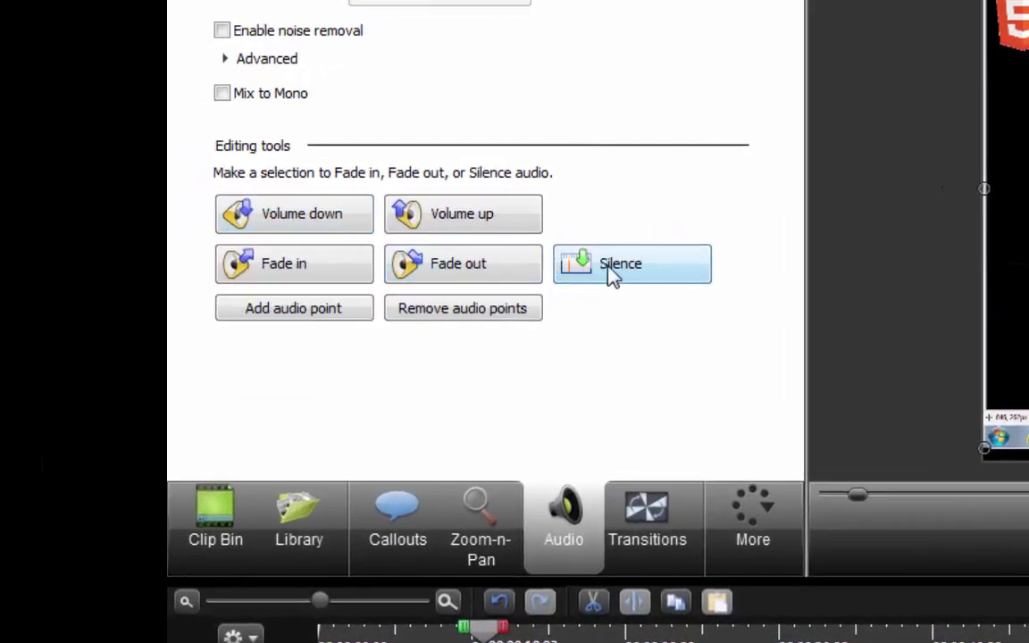
pyautogui.click(640, 275)
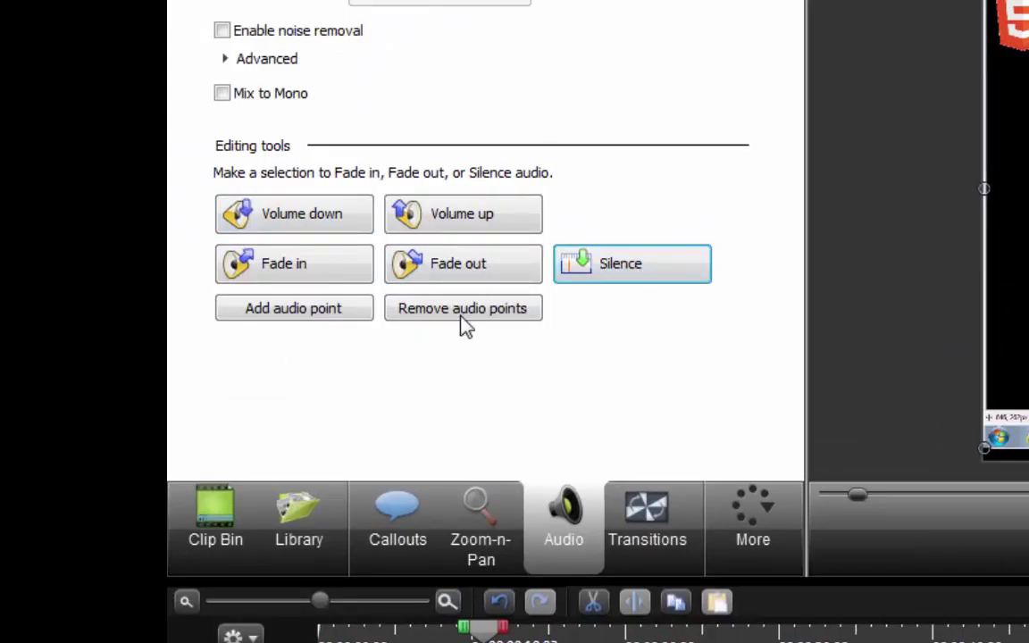
pyautogui.click(636, 269)
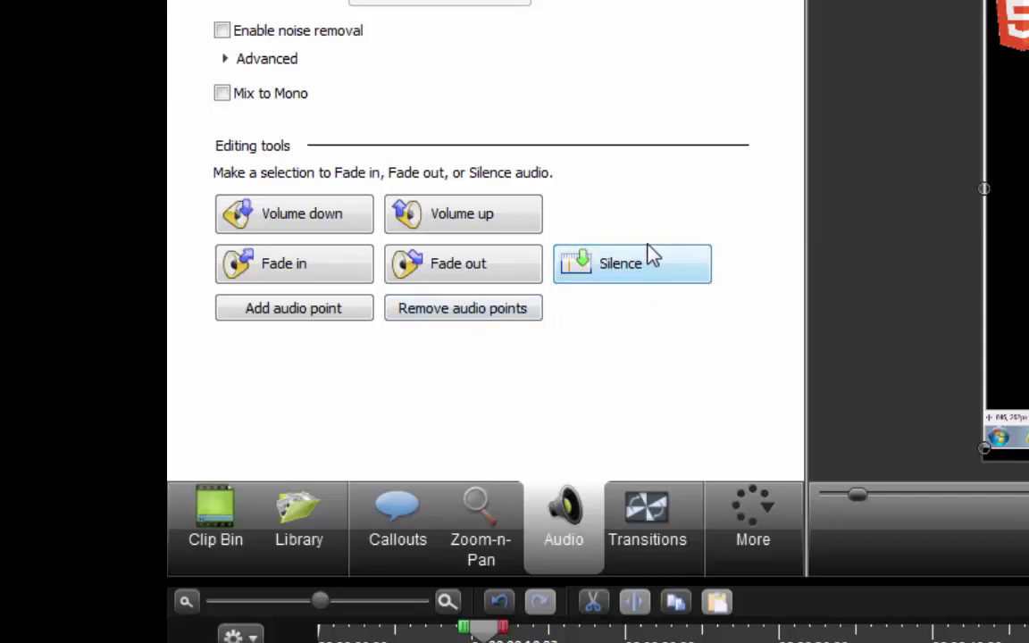
# Raise the audio volume of the clips on both tracks in repeated increments.
pyautogui.click(431, 215)
pyautogui.click(399, 227)
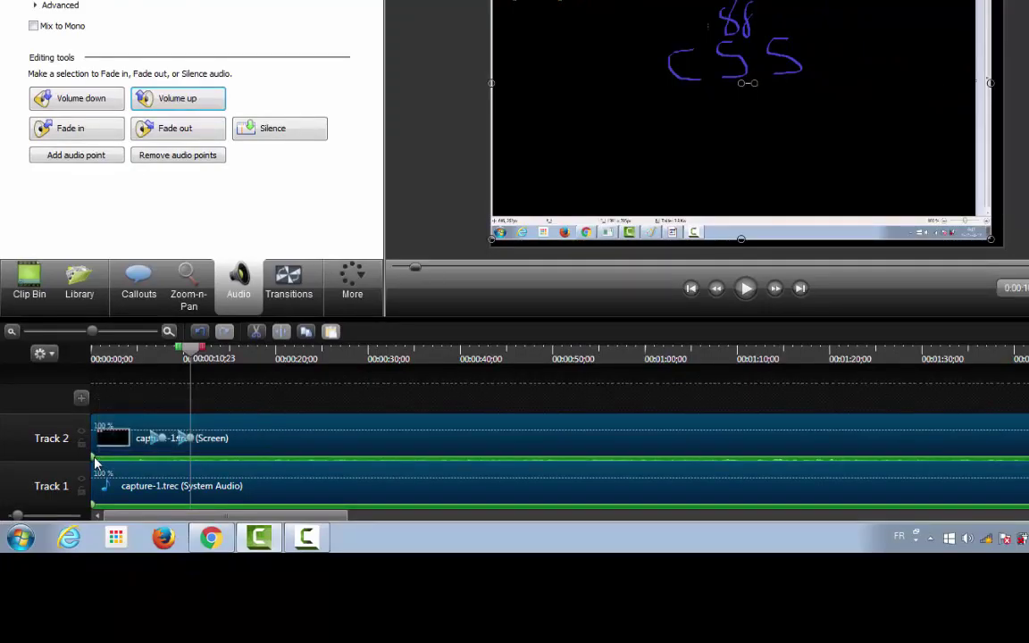
pyautogui.moveTo(93, 460)
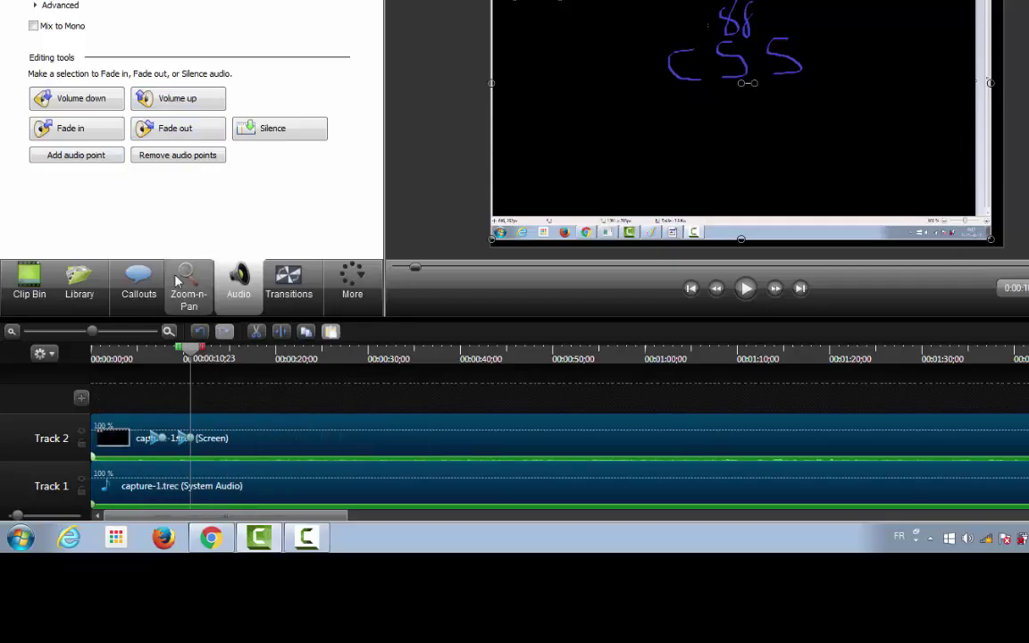
pyautogui.click(170, 101)
pyautogui.click(170, 102)
pyautogui.click(170, 103)
pyautogui.click(169, 103)
pyautogui.click(168, 103)
pyautogui.click(168, 102)
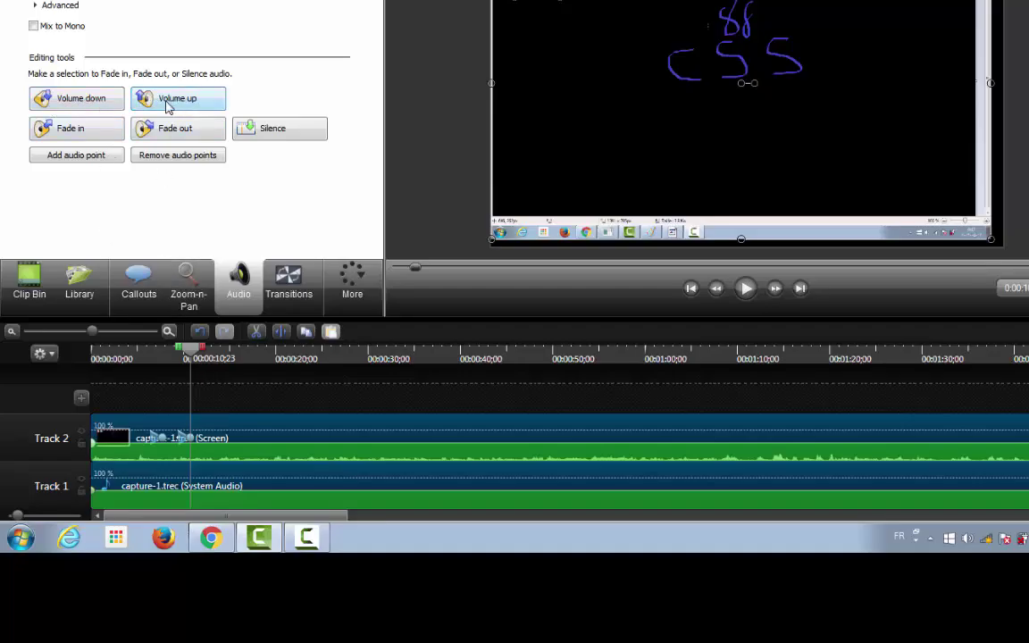
# Lower the audio volume of the clips on both tracks in repeated decrements down to the minimum.
pyautogui.click(61, 101)
pyautogui.click(60, 101)
pyautogui.click(61, 101)
pyautogui.click(61, 101)
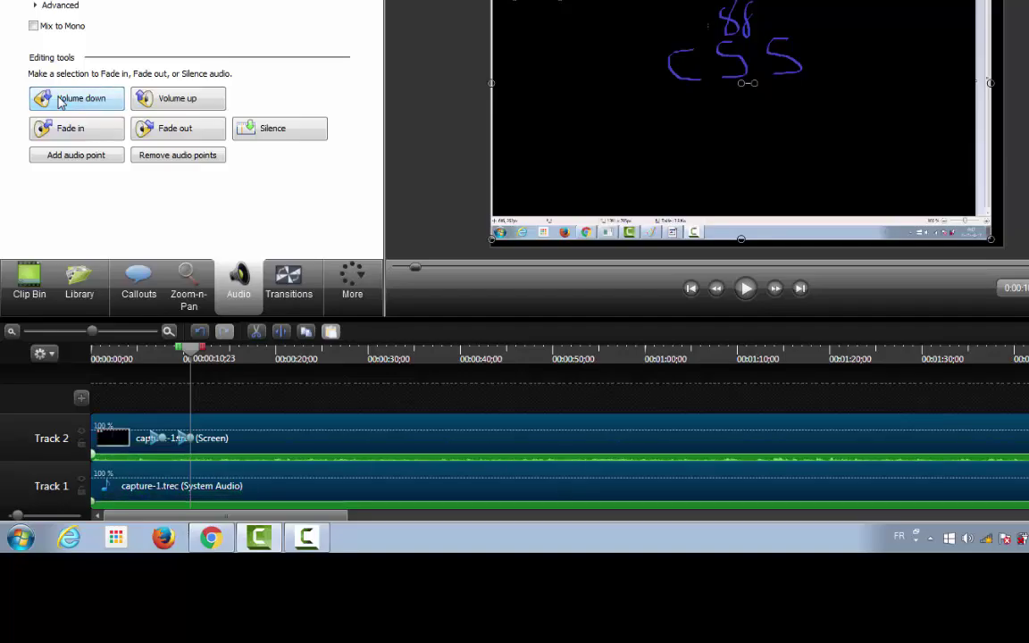
pyautogui.click(61, 101)
pyautogui.click(61, 101)
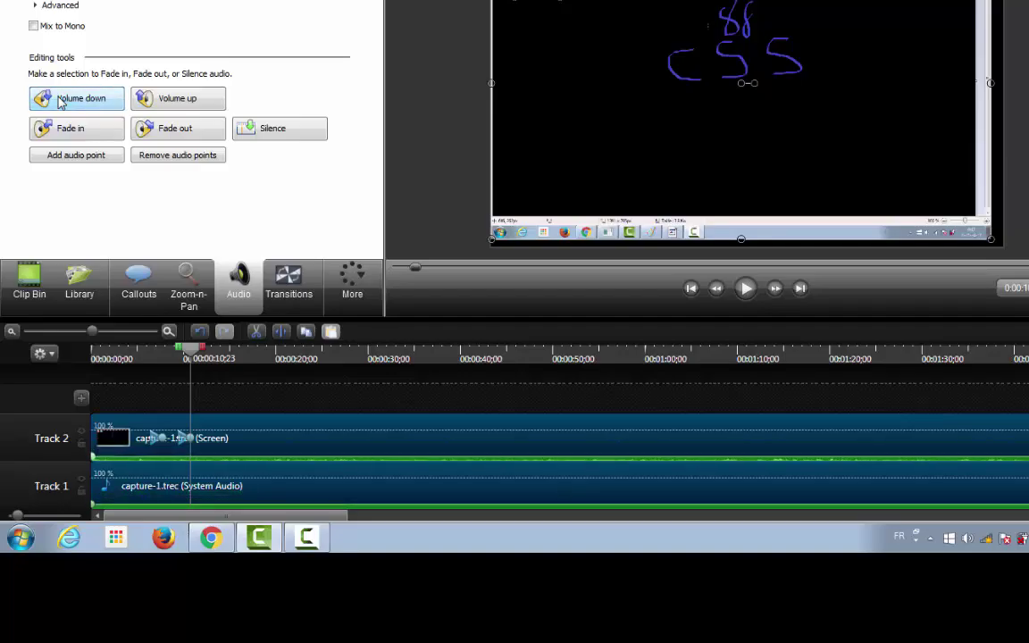
pyautogui.click(60, 101)
pyautogui.click(61, 101)
pyautogui.click(60, 103)
pyautogui.click(63, 103)
pyautogui.click(64, 104)
pyautogui.click(65, 105)
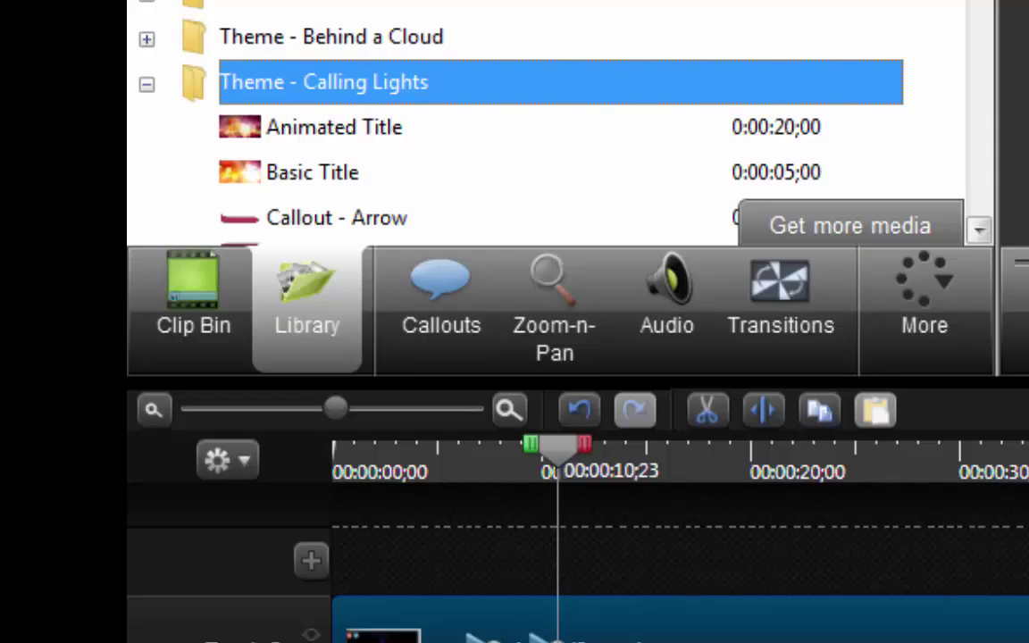
# Browse the Theme - Calling Lights library assets and the available transitions, highlighting the Circle stretch transition.
pyautogui.click(980, 229)
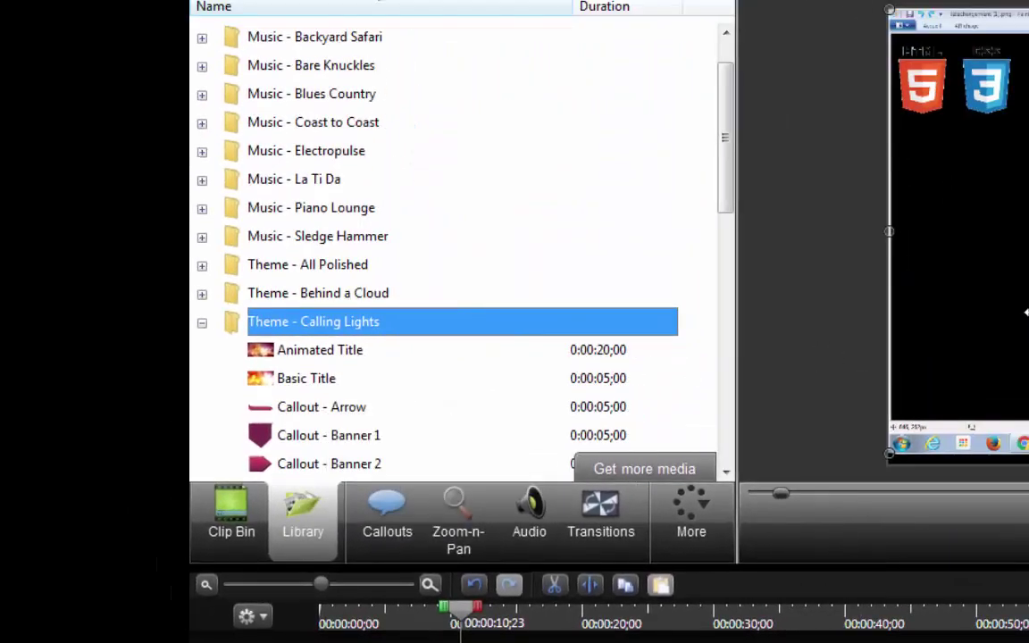
pyautogui.click(315, 352)
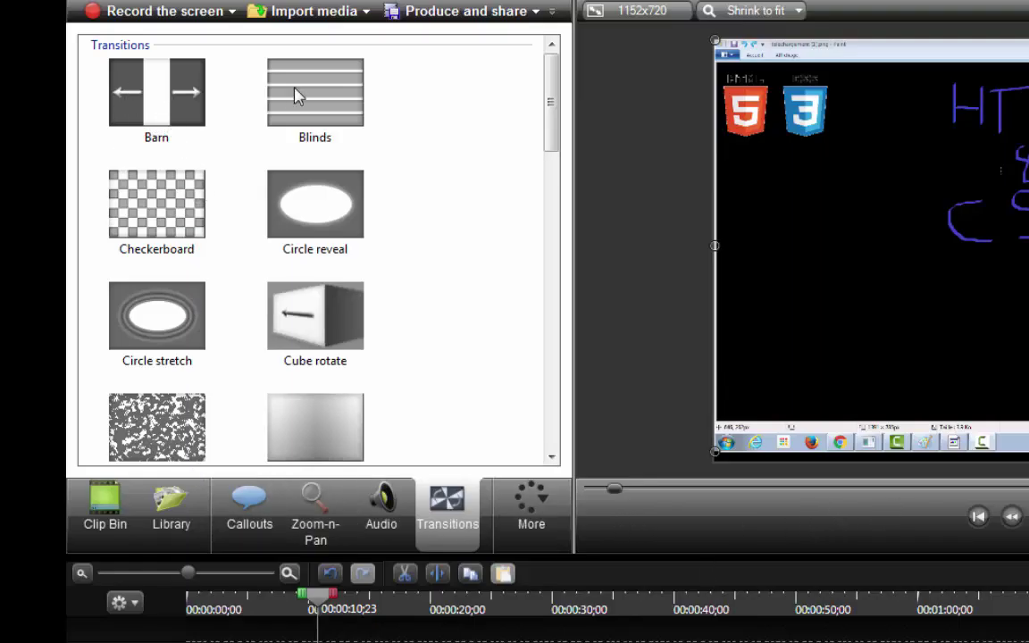
pyautogui.click(154, 311)
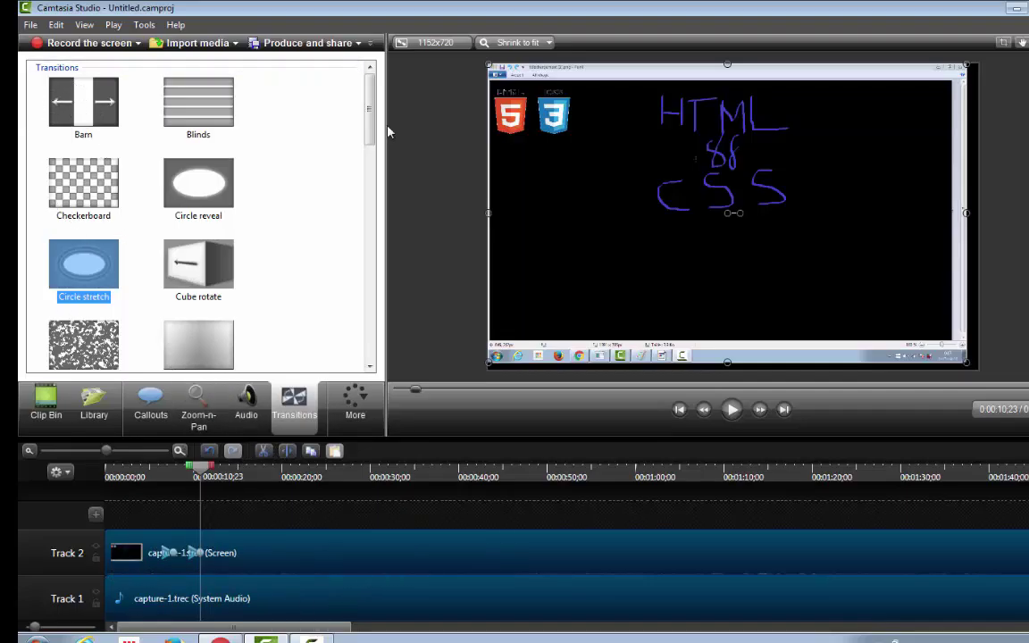
pyautogui.scroll(-3, 335, 126)
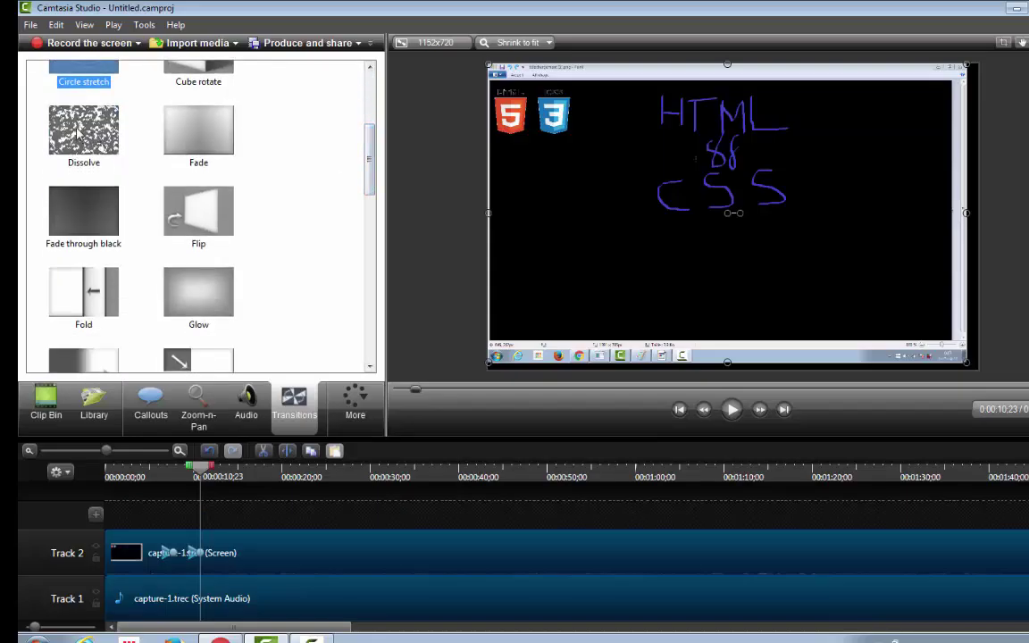
pyautogui.click(183, 554)
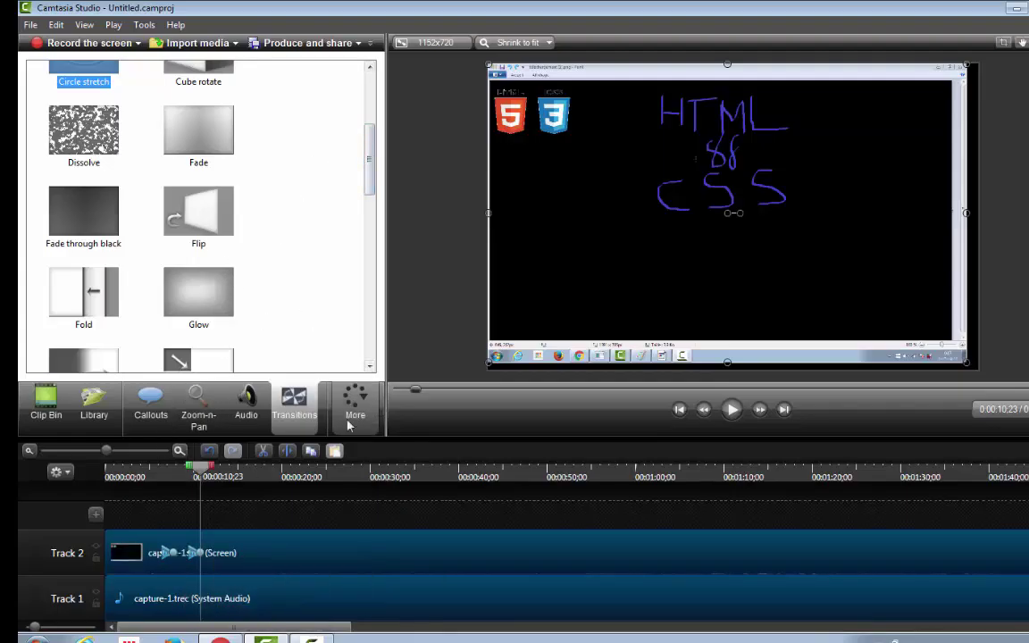
# Zoom the timeline in around the playhead until the ruler shows one-second intervals.
pyautogui.click(140, 452)
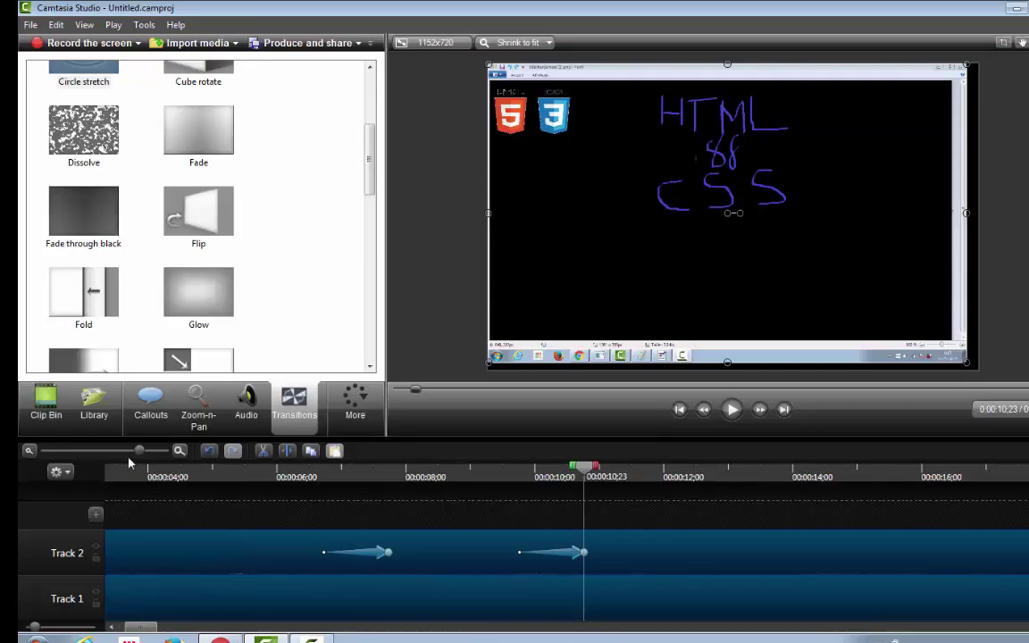
pyautogui.click(130, 453)
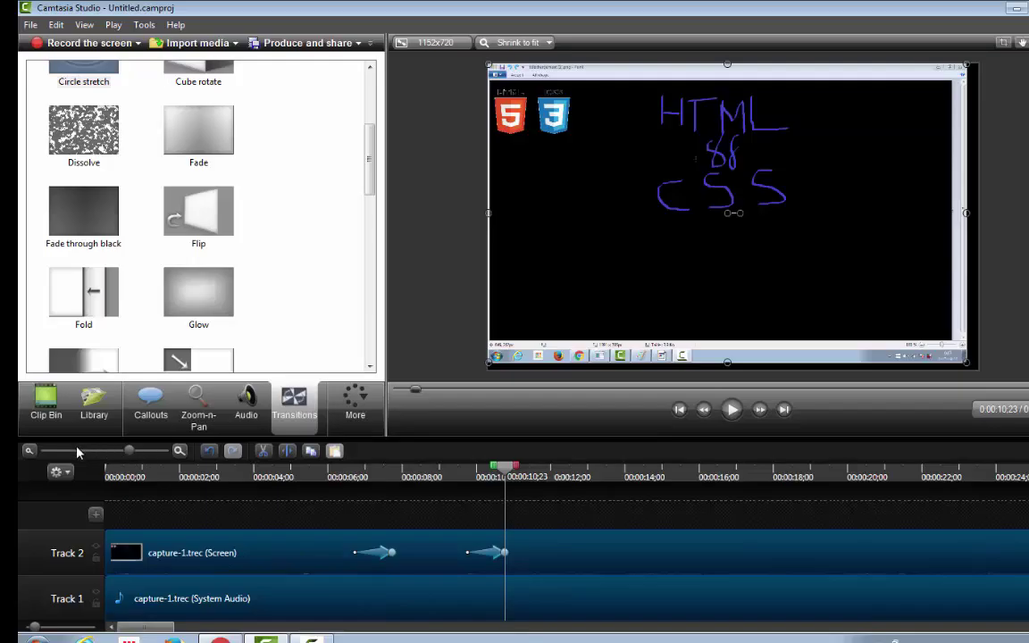
pyautogui.click(145, 452)
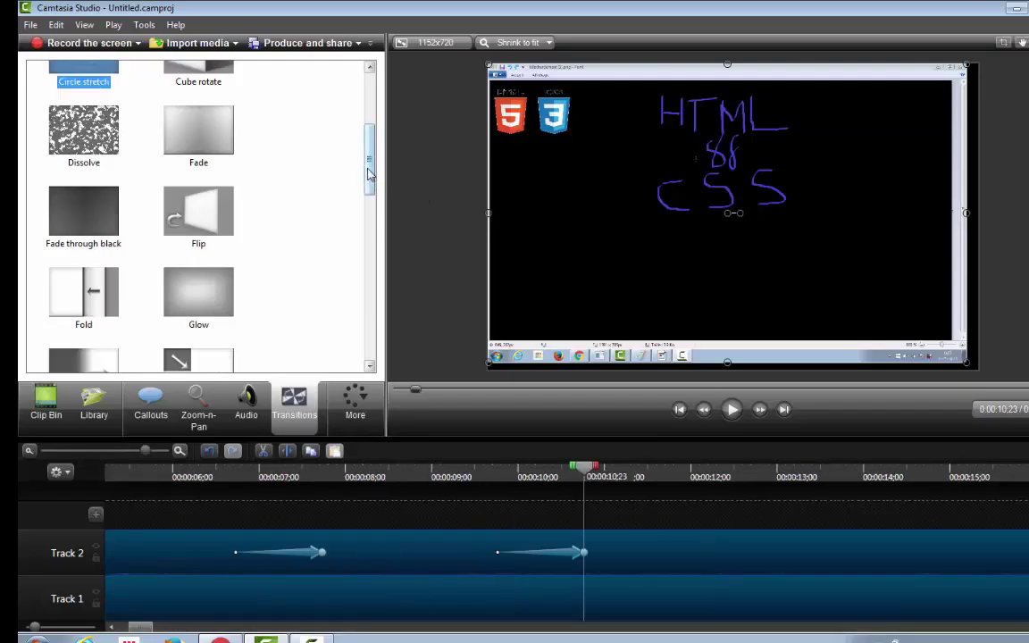
pyautogui.scroll(-2, 322, 253)
# Add a filled rounded rectangle callout at 0:00:10;23, make it wider and flatter, and place it in the video's upper-right corner beside the HTML lettering.
pyautogui.click(152, 407)
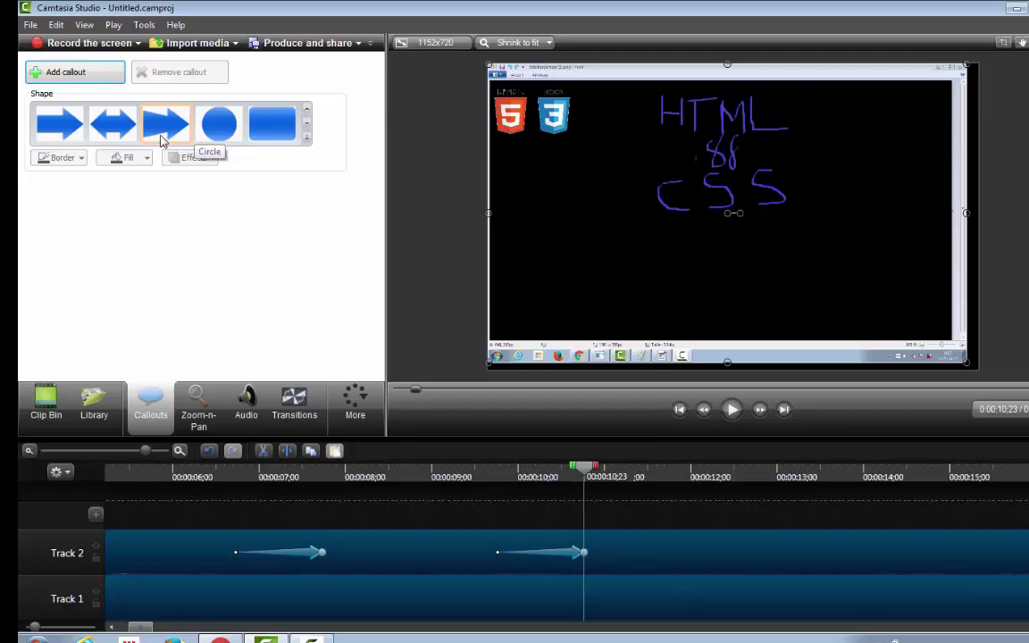
pyautogui.click(271, 125)
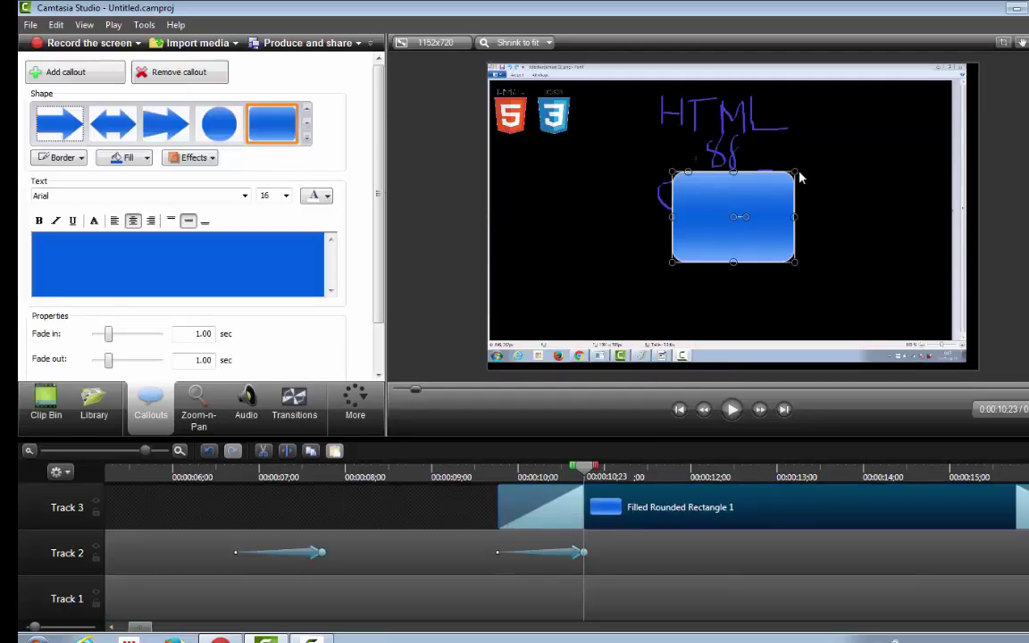
pyautogui.moveTo(798, 171); pyautogui.dragTo(817, 192)
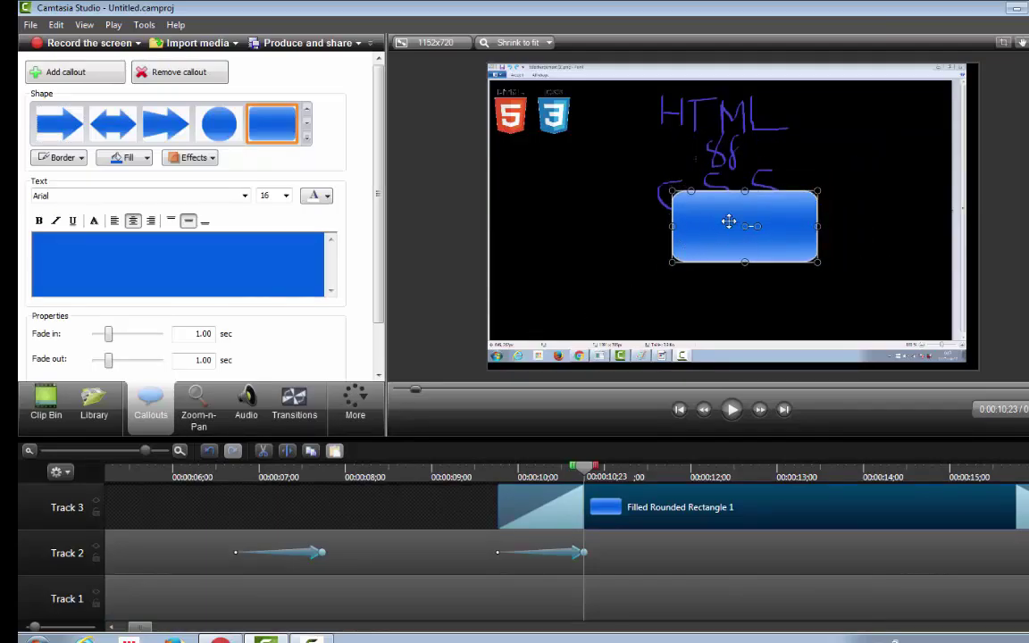
pyautogui.moveTo(738, 229); pyautogui.dragTo(850, 113)
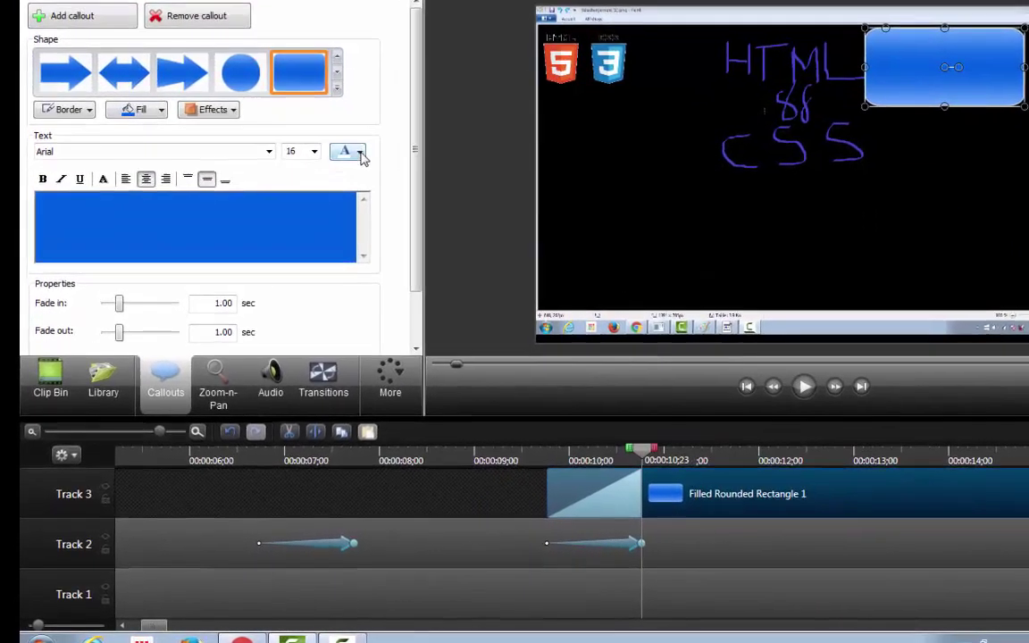
# Set the callout's text colour to black and enter "subscribe" as its text.
pyautogui.click(343, 175)
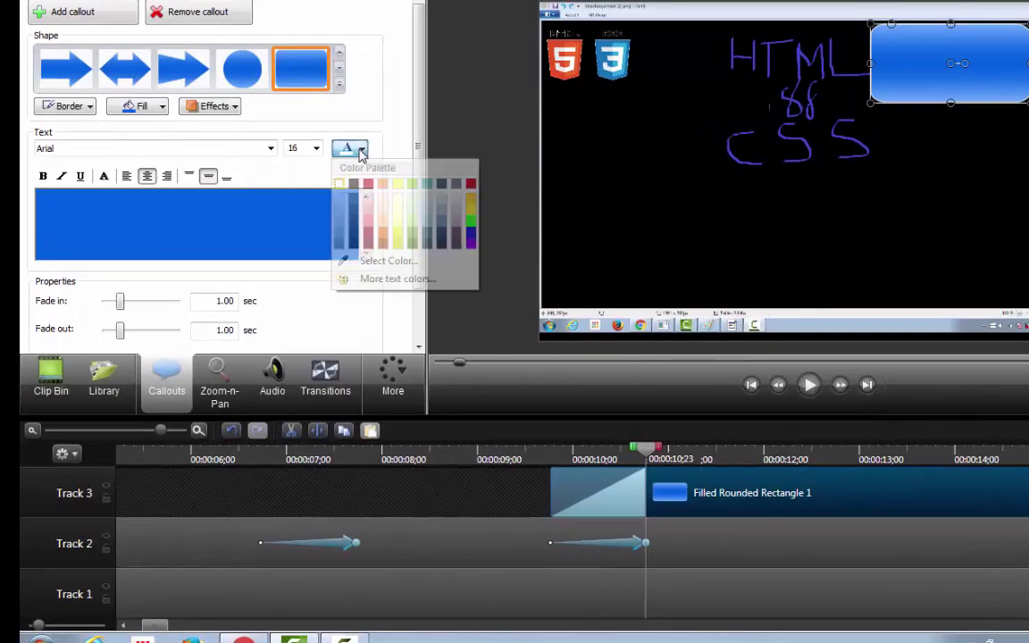
pyautogui.click(340, 198)
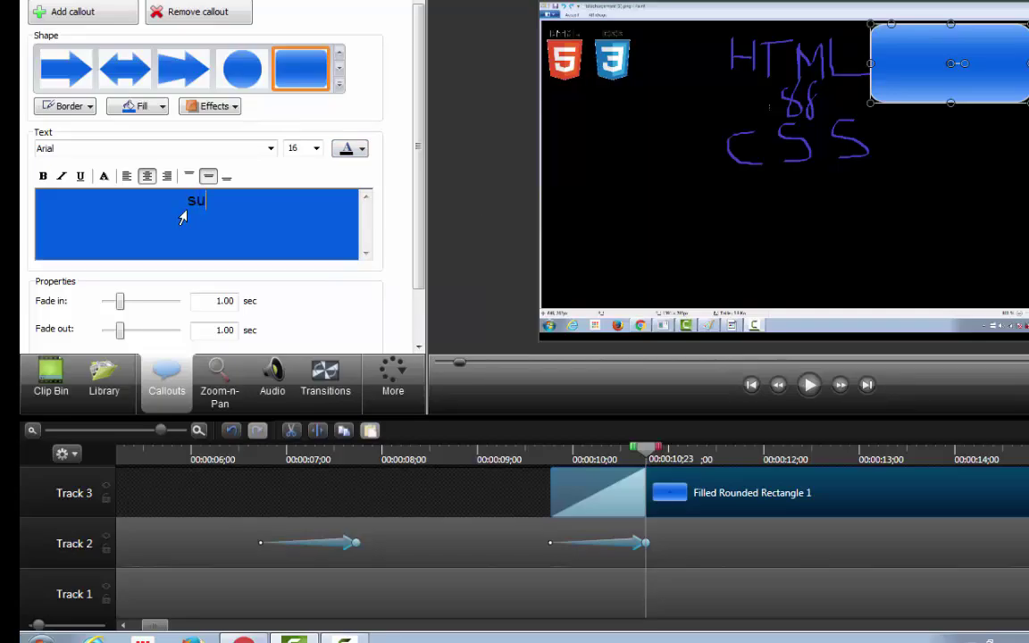
pyautogui.write('bscr')
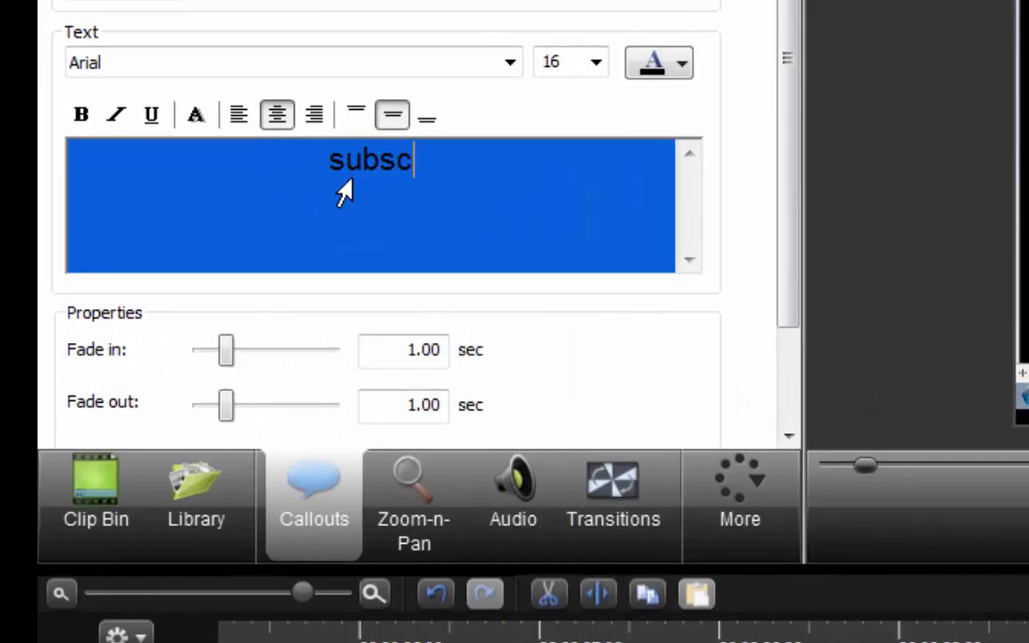
pyautogui.write('ibe')
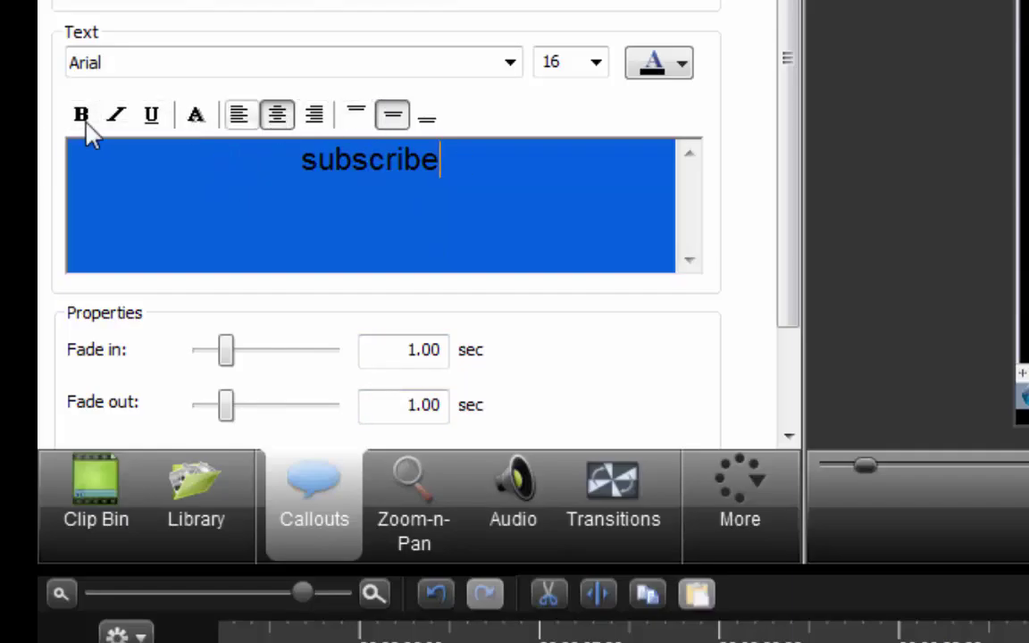
# Format the whole callout text as bold, italic and underlined.
pyautogui.hotkey('ctrl', 'a')
pyautogui.hotkey('ctrl', 'b')
pyautogui.hotkey('ctrl', 'i')
pyautogui.hotkey('ctrl', 'u')
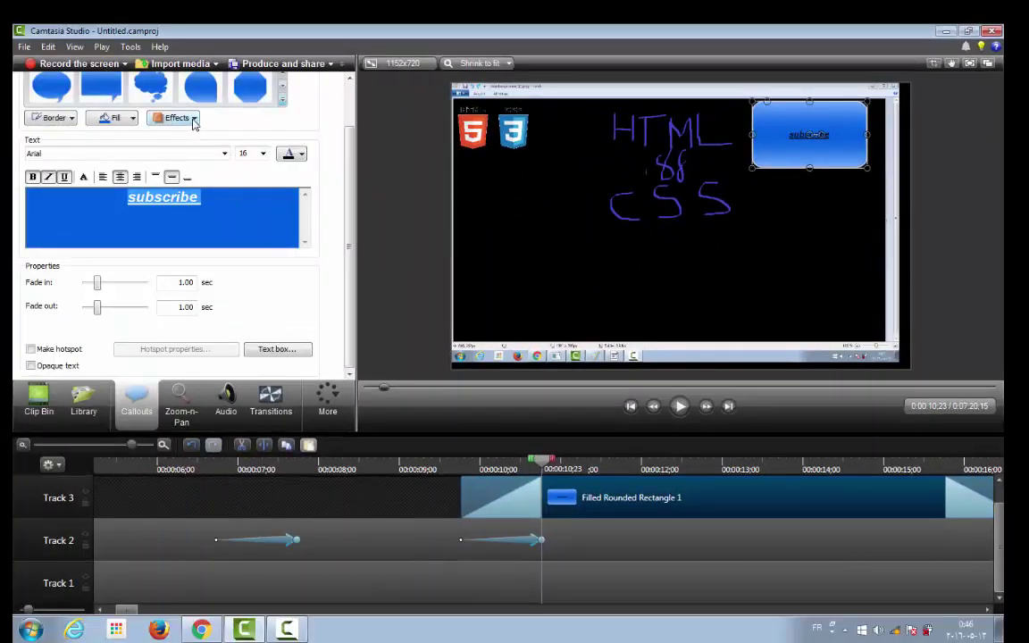
# Examine the callout's effect options, such as Shadow, Style and Flip, and return to the start of its settings.
pyautogui.click(194, 119)
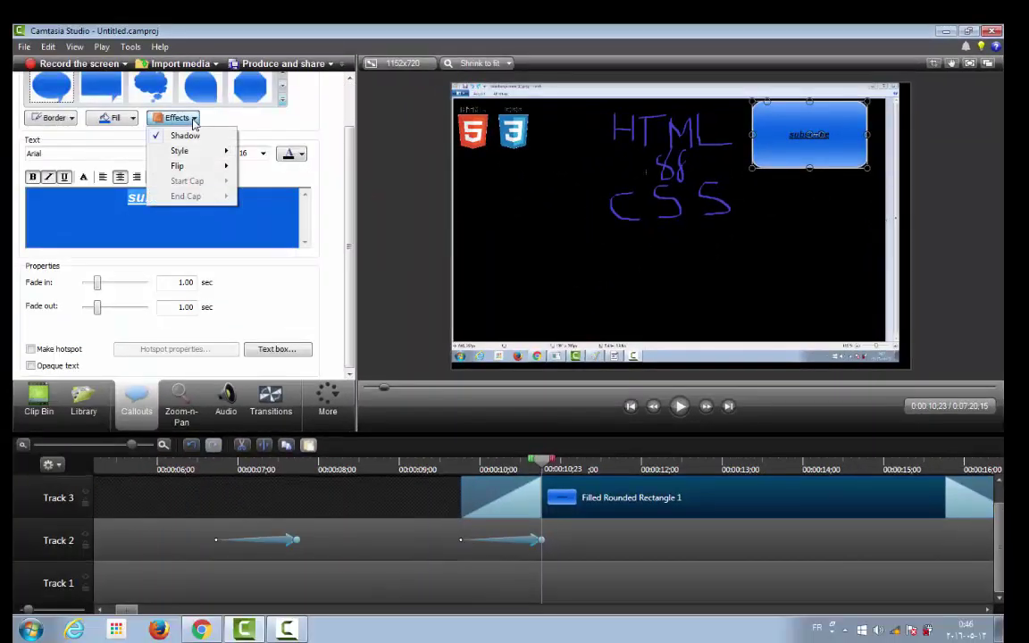
pyautogui.click(354, 158)
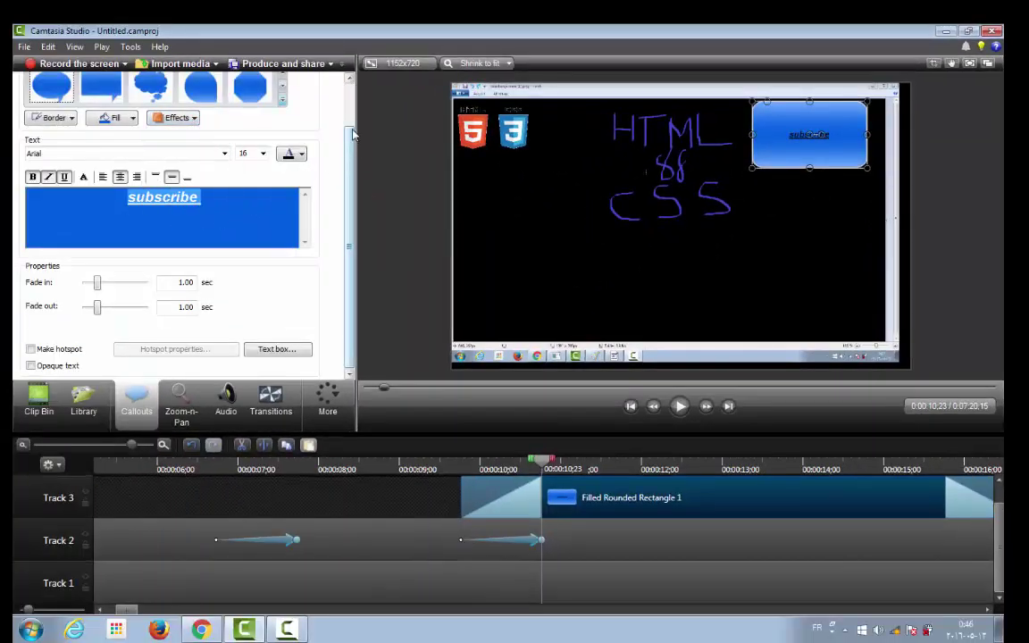
pyautogui.moveTo(350, 158); pyautogui.dragTo(349, 89)
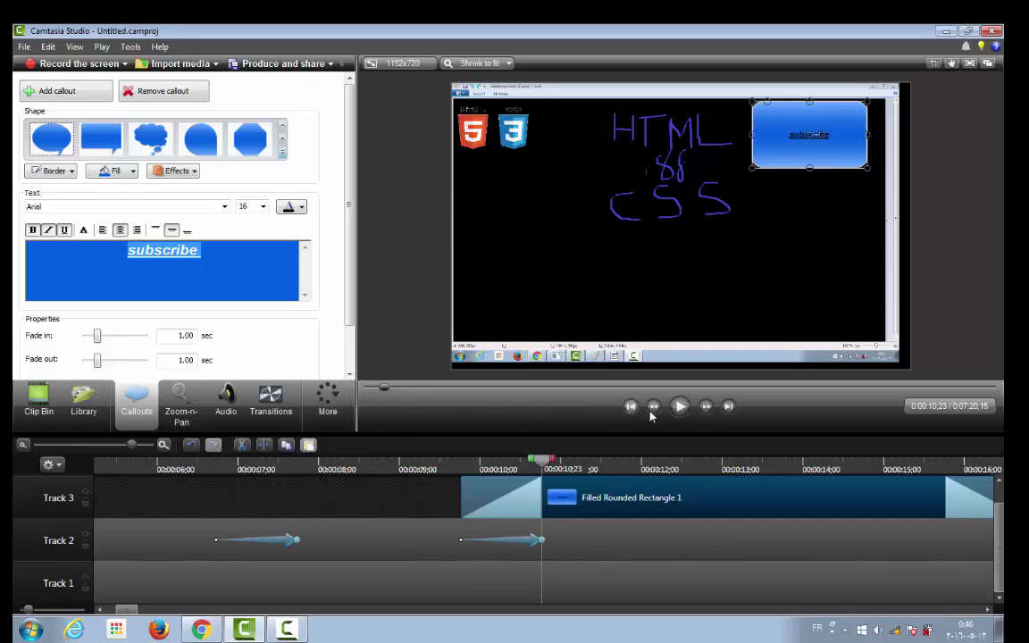
# Bring up the control window of the running screen recorder.
pyautogui.click(287, 630)
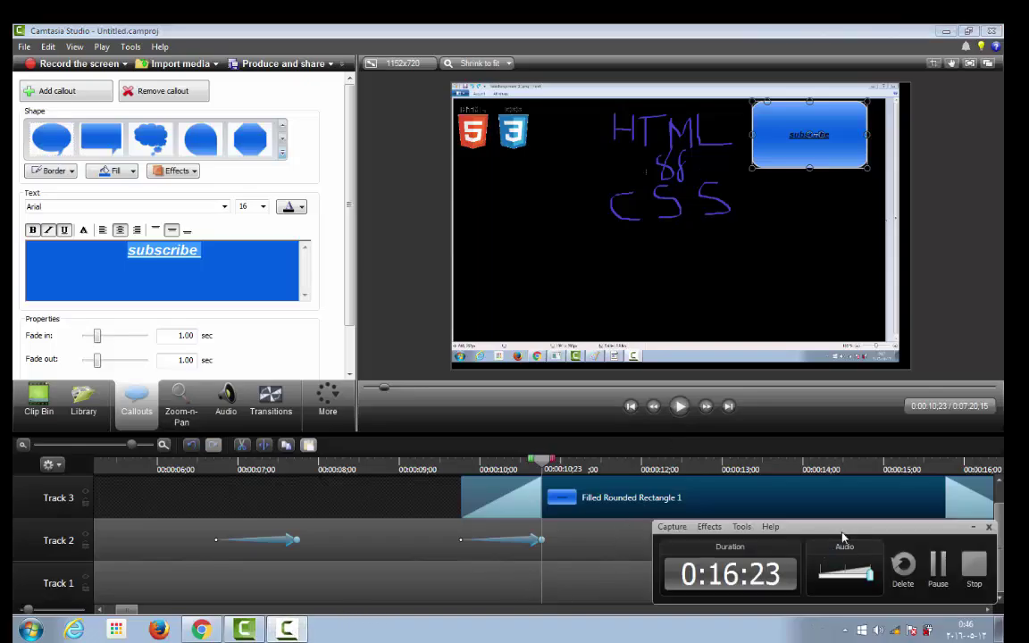